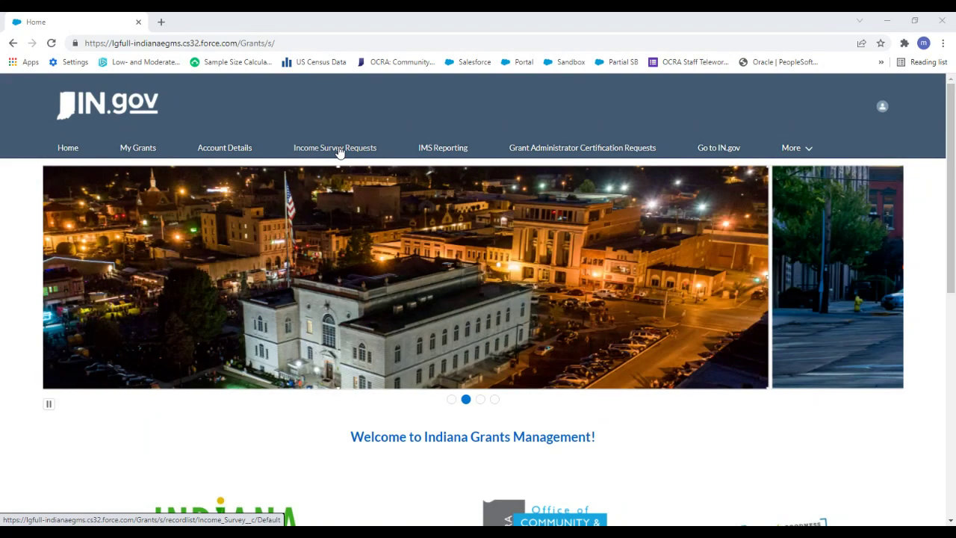
Step: Return through the browser history to the Salesforce Income Surveys list
click(339, 149)
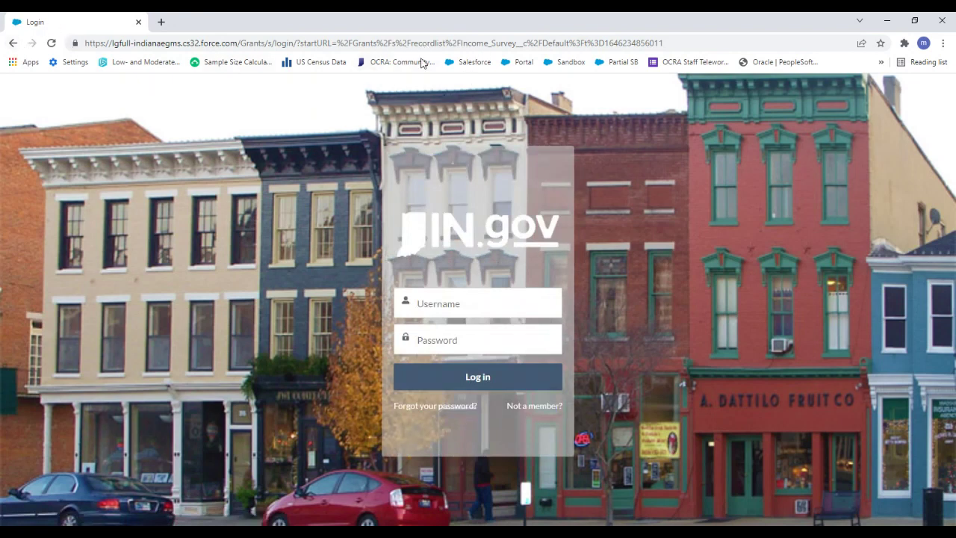
right_click(13, 45)
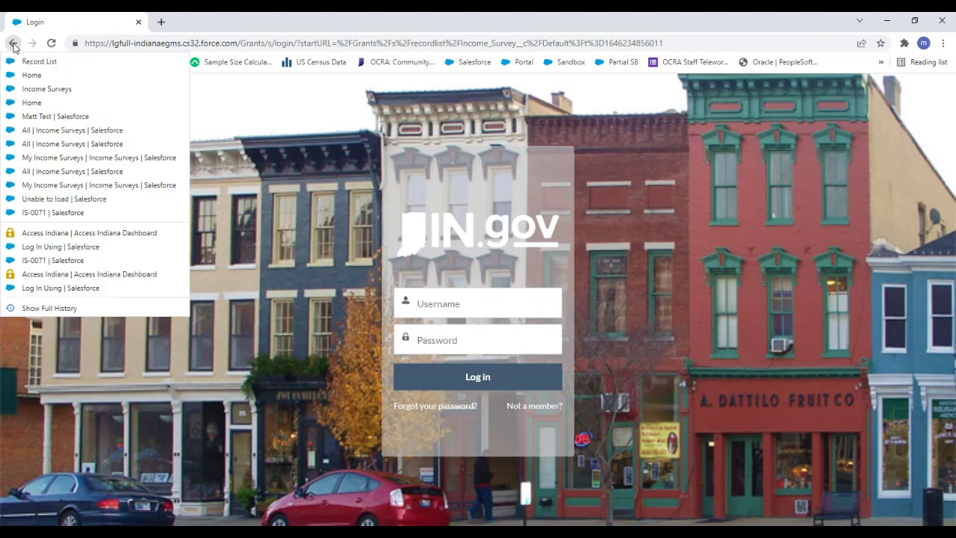
click(38, 76)
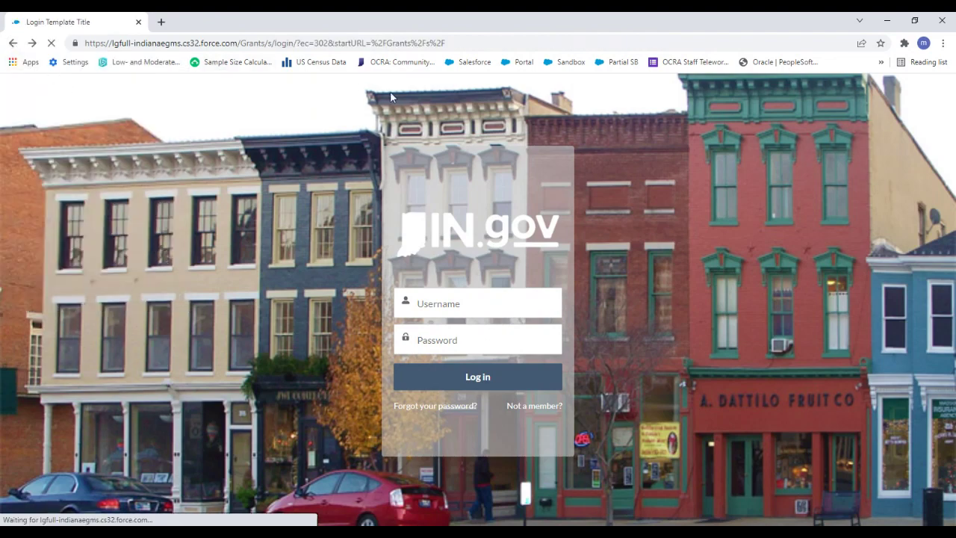
right_click(11, 43)
click(54, 145)
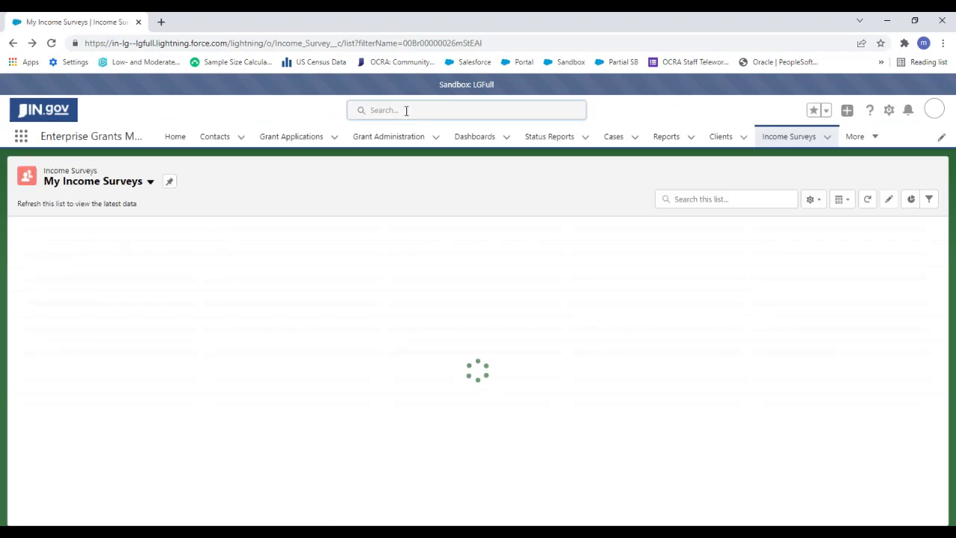
Step: Search for the test contact belonging to Colette, Town of, and log in to Experience as that user
click(406, 111)
text(mm)
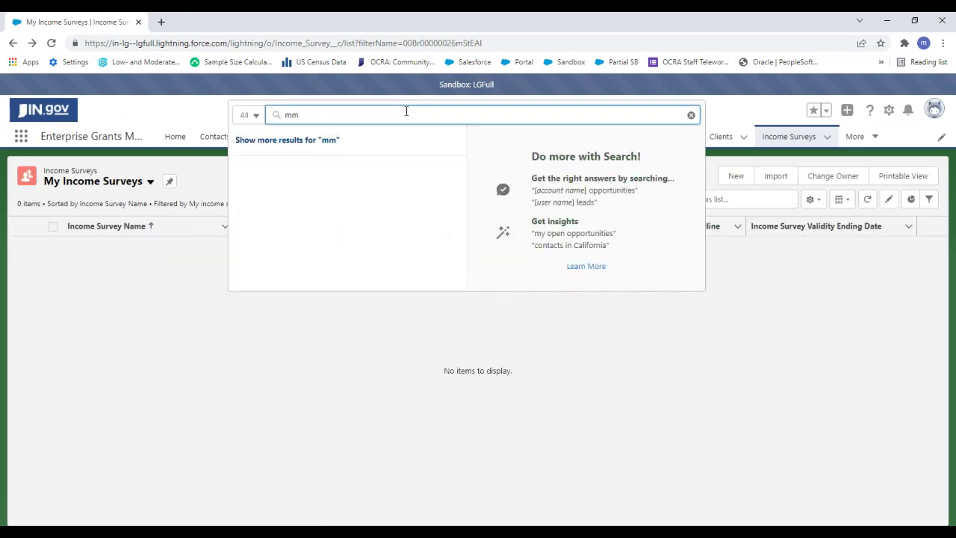
key(BackSpace)
text(att test)
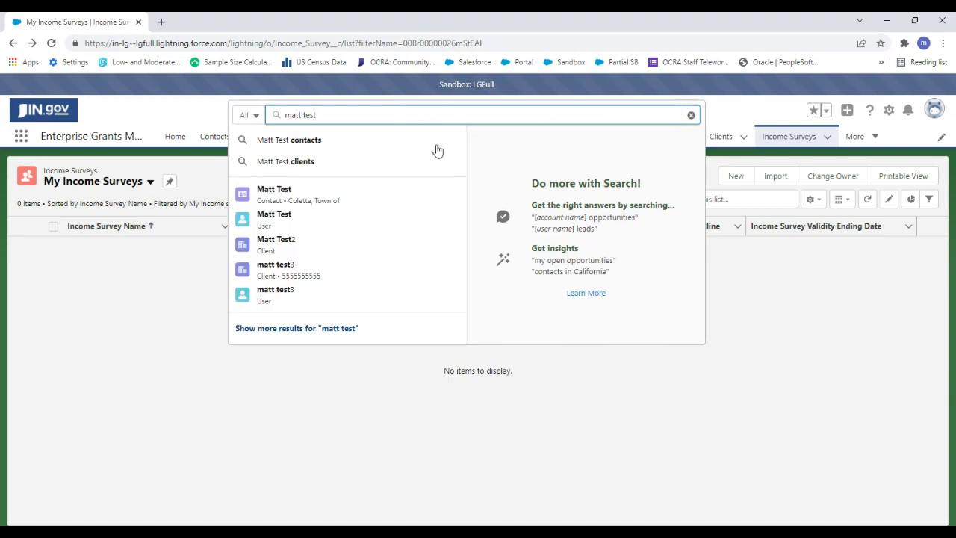
click(356, 197)
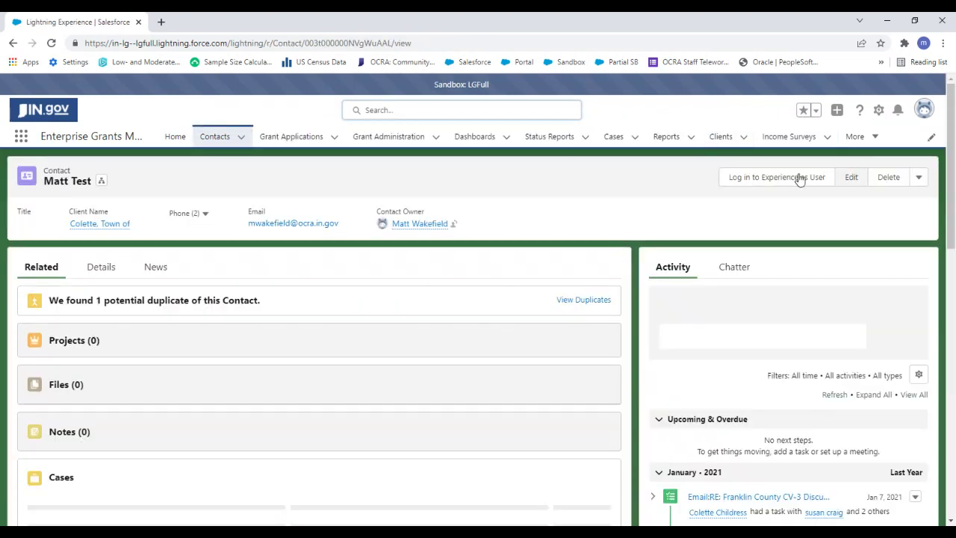
click(815, 178)
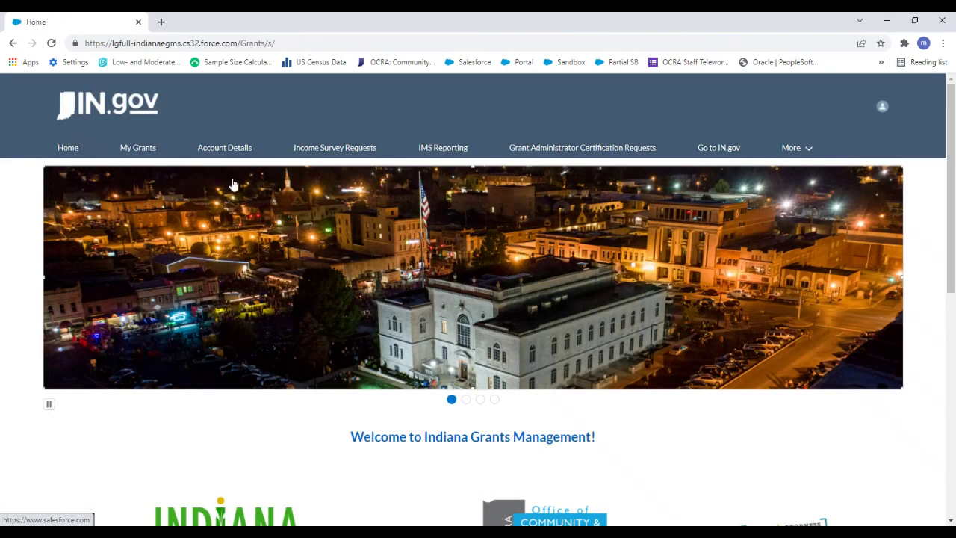
Step: View the Income Survey Requests list and return to the home page's new income survey request form
click(342, 153)
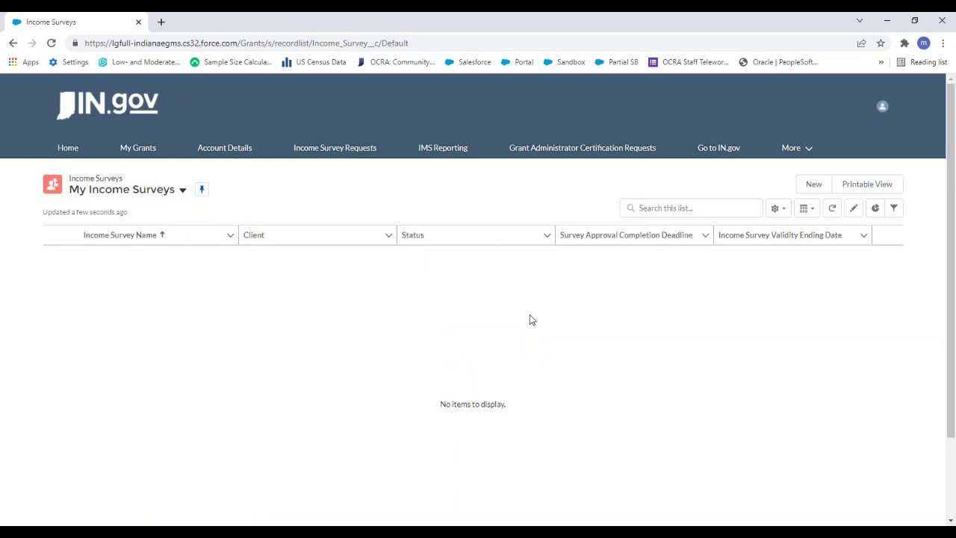
click(73, 148)
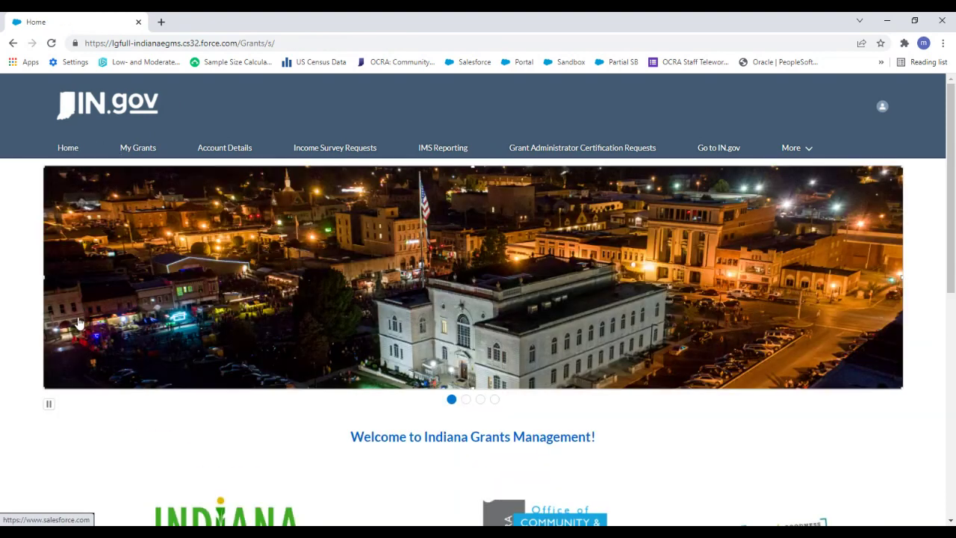
scroll(80, 323, down, 10)
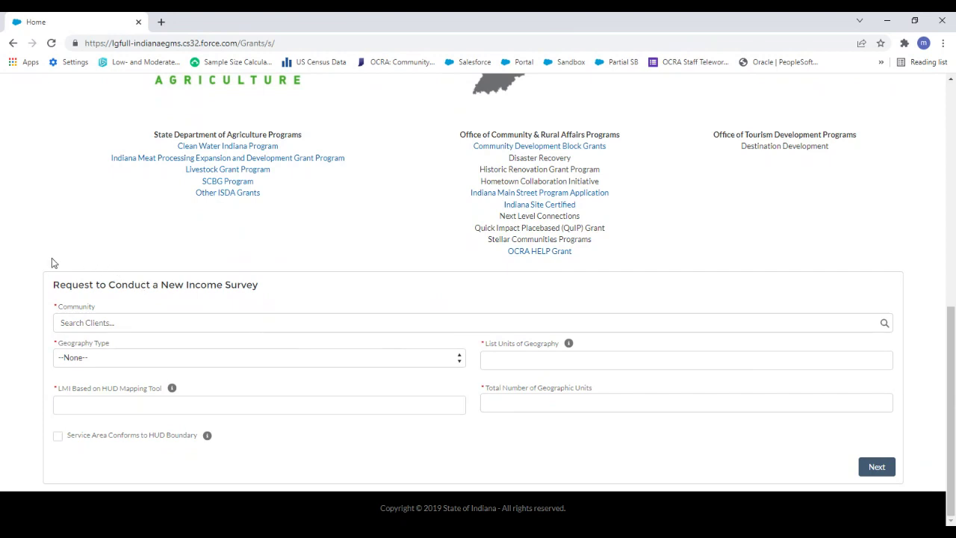
Step: Search the clients for "col" and select Colette, Town of as the Community for the new survey request
click(97, 316)
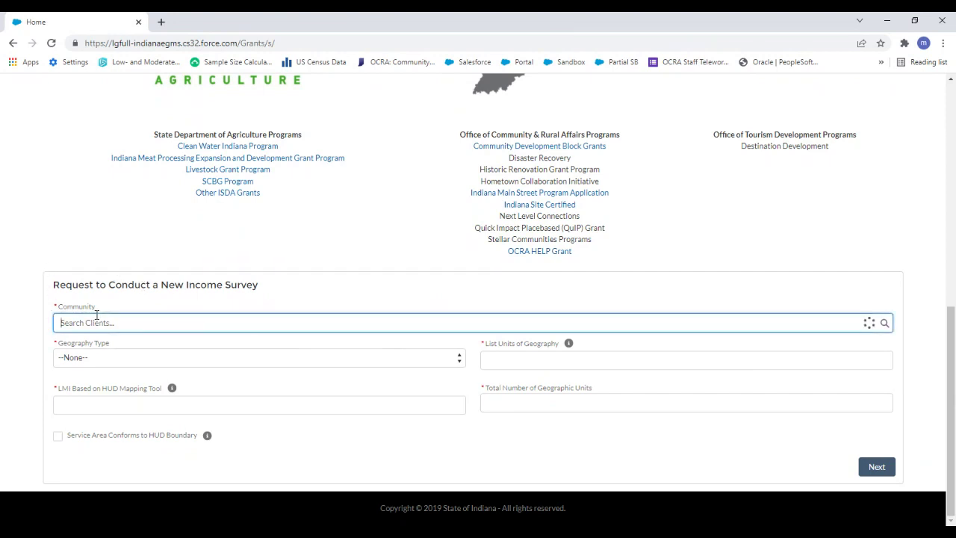
click(102, 251)
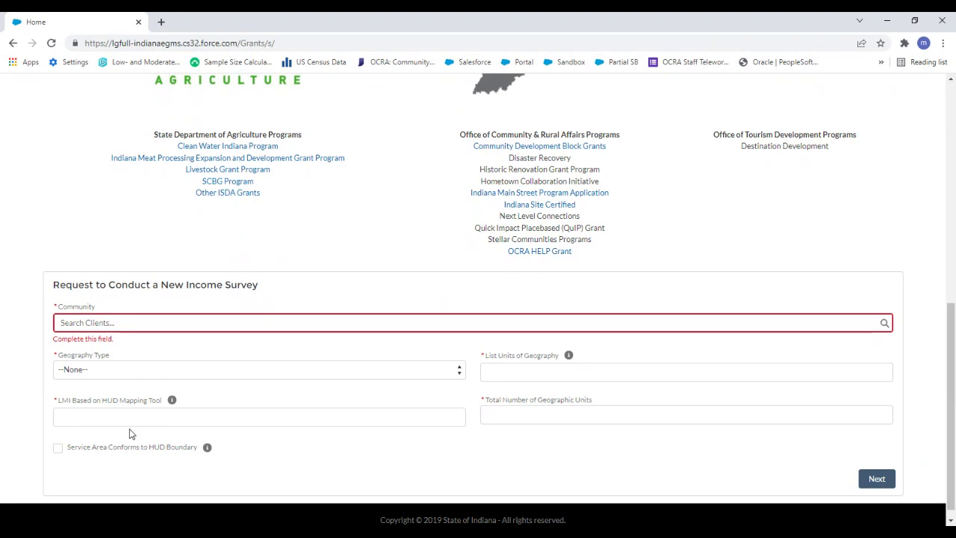
click(151, 320)
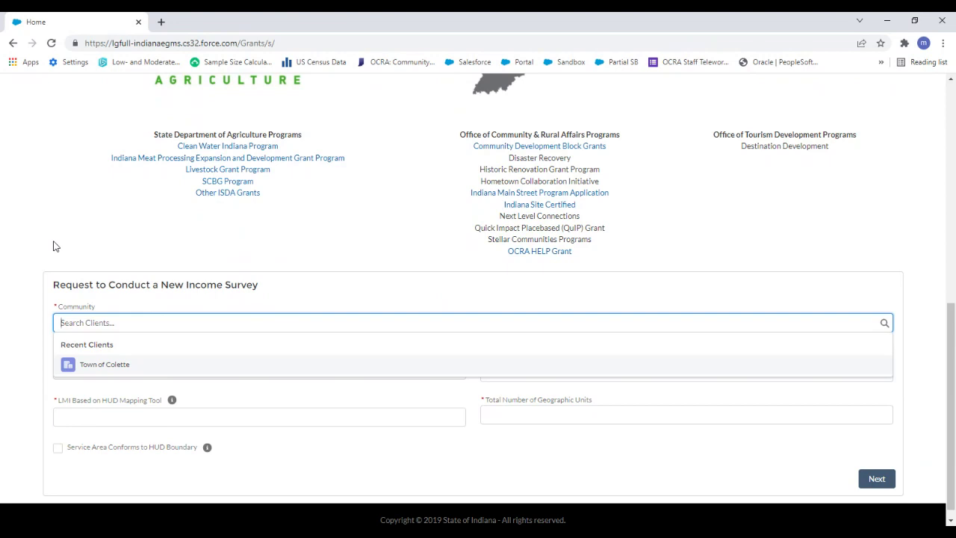
text(col)
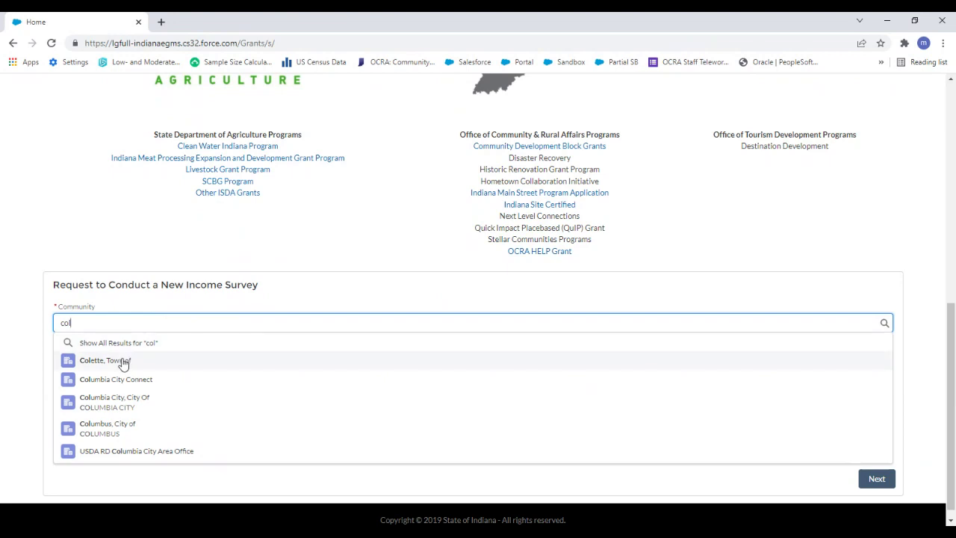
click(128, 366)
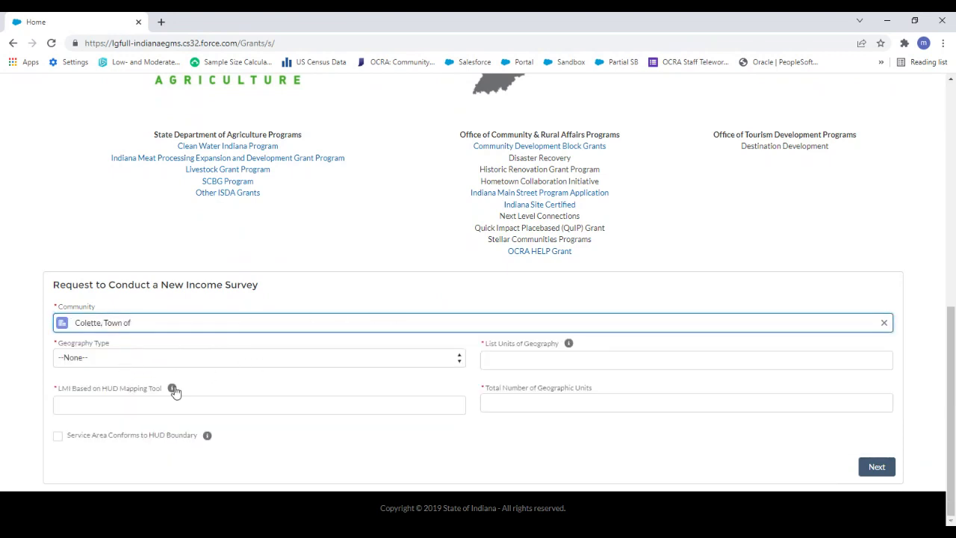
Step: Set the request's Geography Type to Block Group (Black)
click(125, 361)
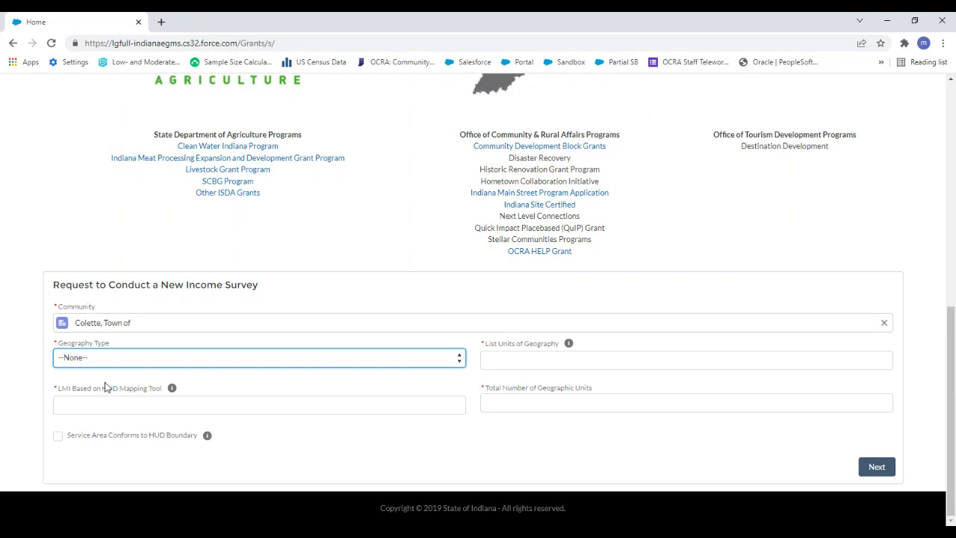
key(Down)
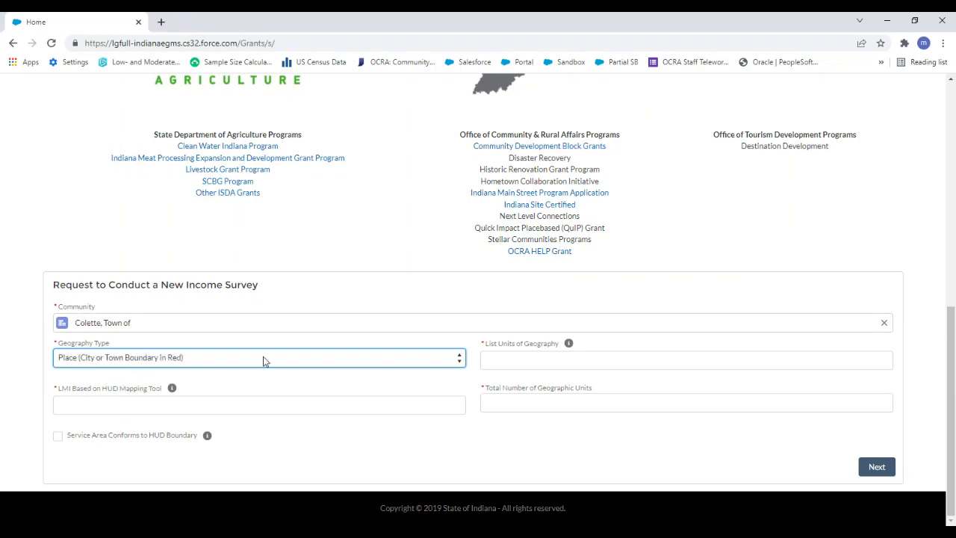
key(Down)
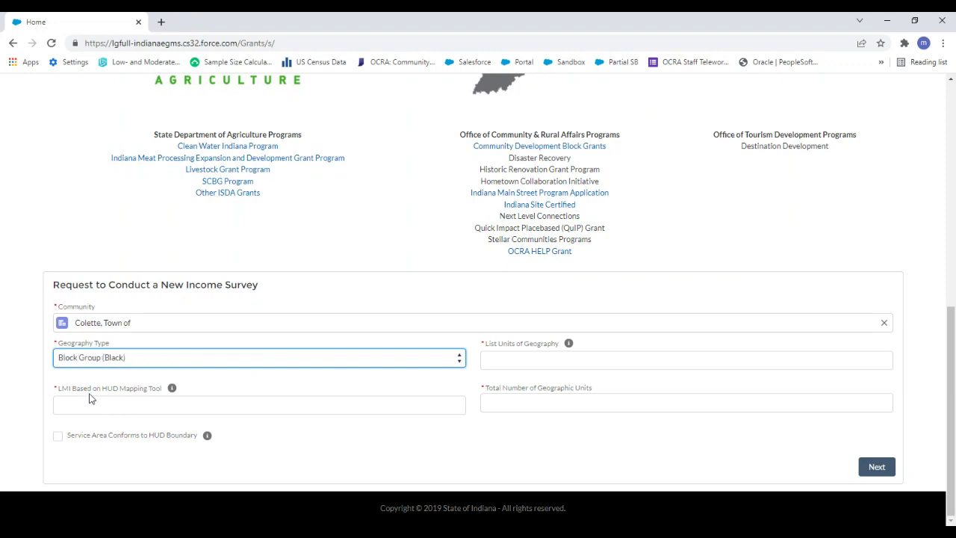
click(321, 387)
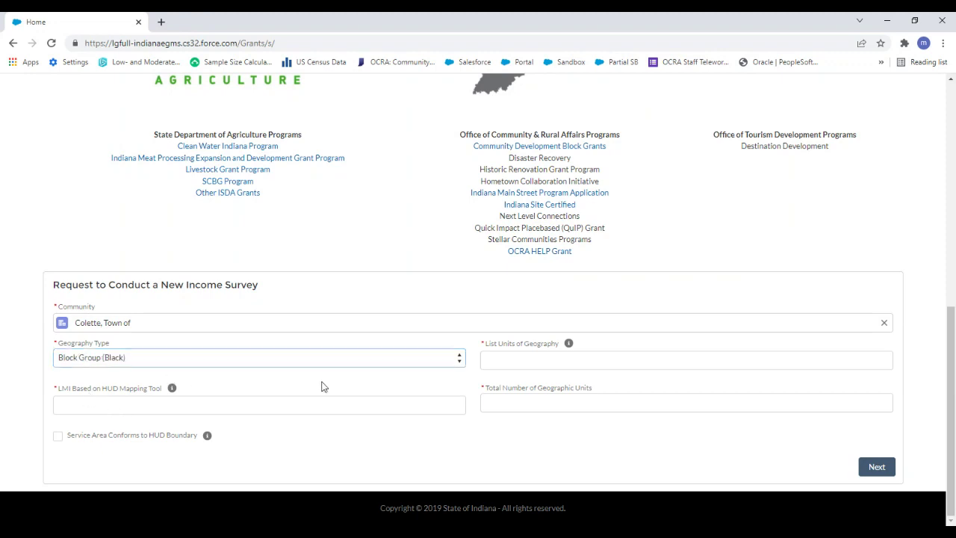
Step: List the units of geography as "Allen County: BG3-CT10, BG4-CT3" and set the Total Number of Geographic Units to 2
click(508, 359)
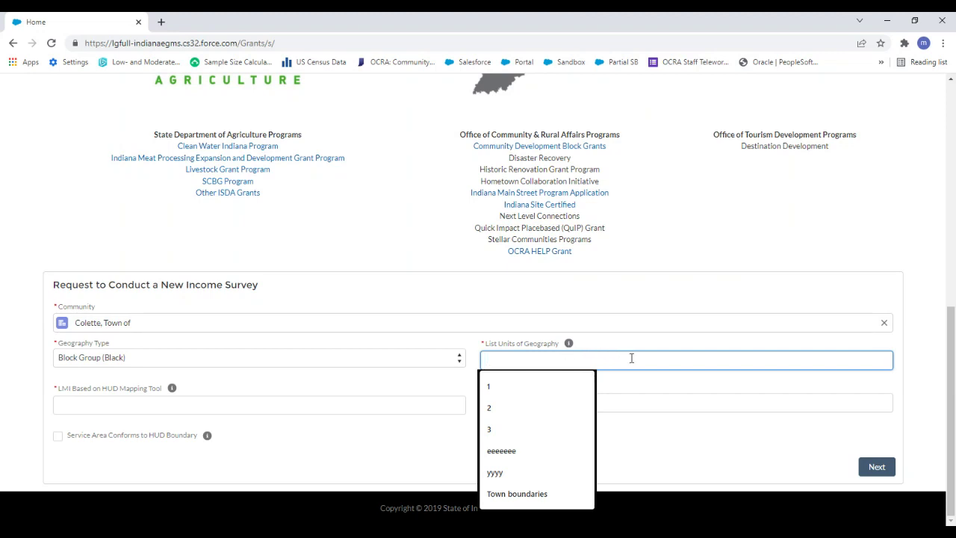
text(As)
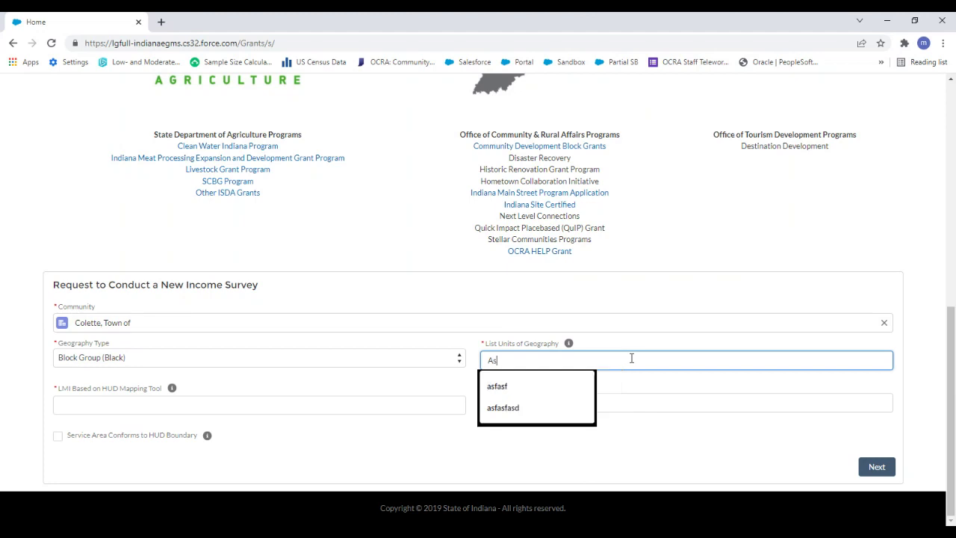
key(BackSpace)
text(llen County: BG3-CT10, BG4-CT3)
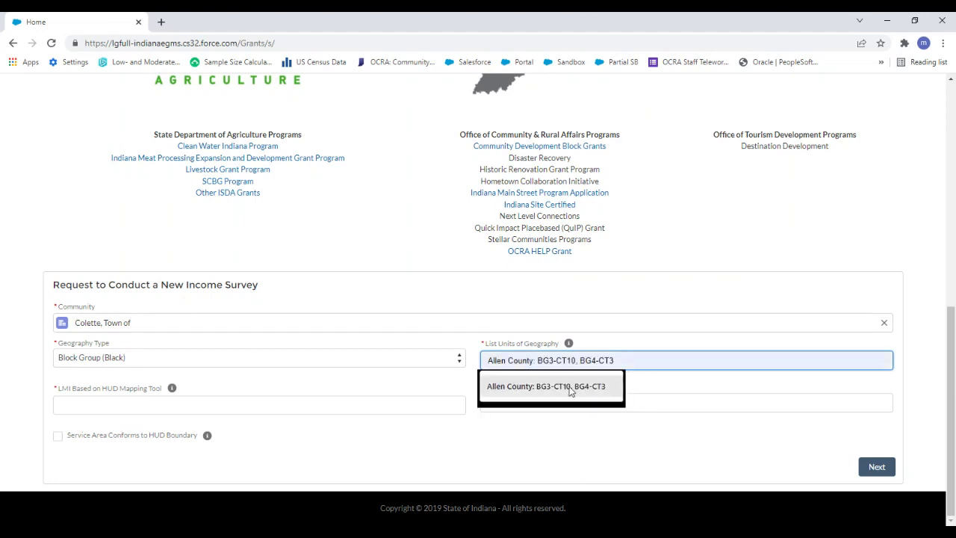
click(545, 386)
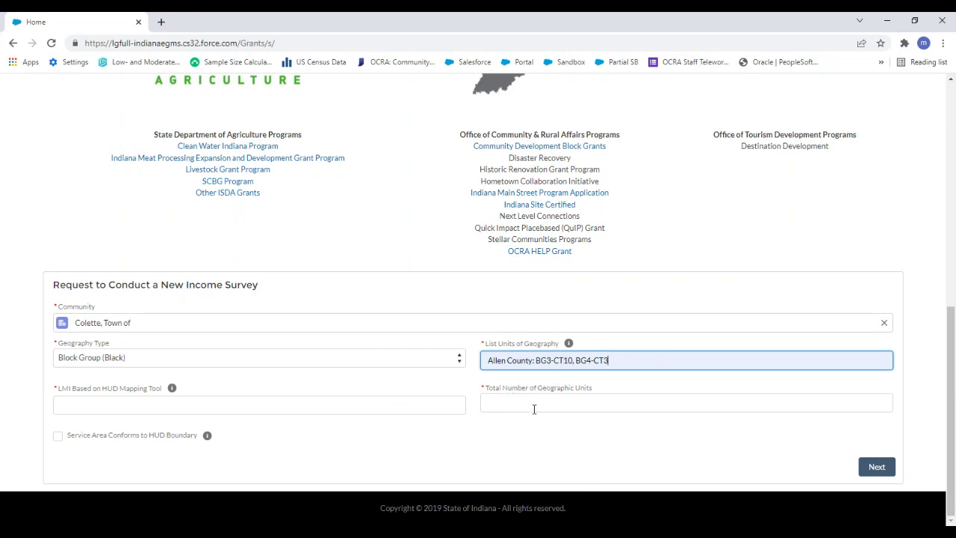
click(579, 402)
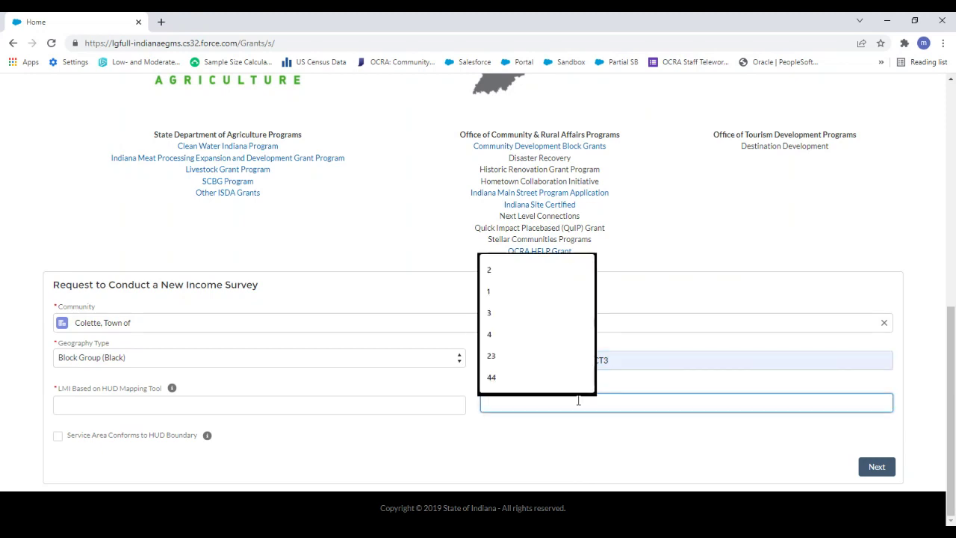
text(2)
click(681, 433)
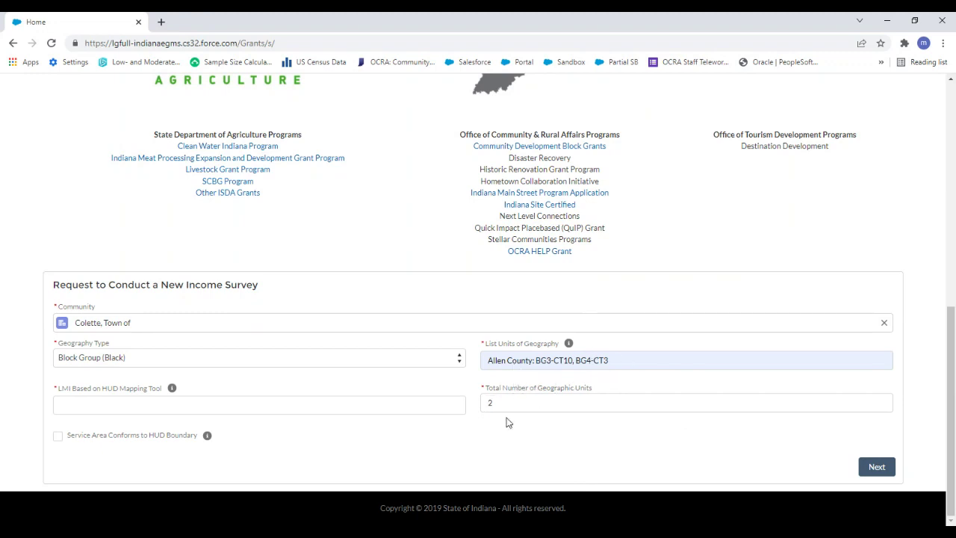
Step: Read the help for LMI Based on HUD Mapping Tool and set its value to 44.00
click(304, 408)
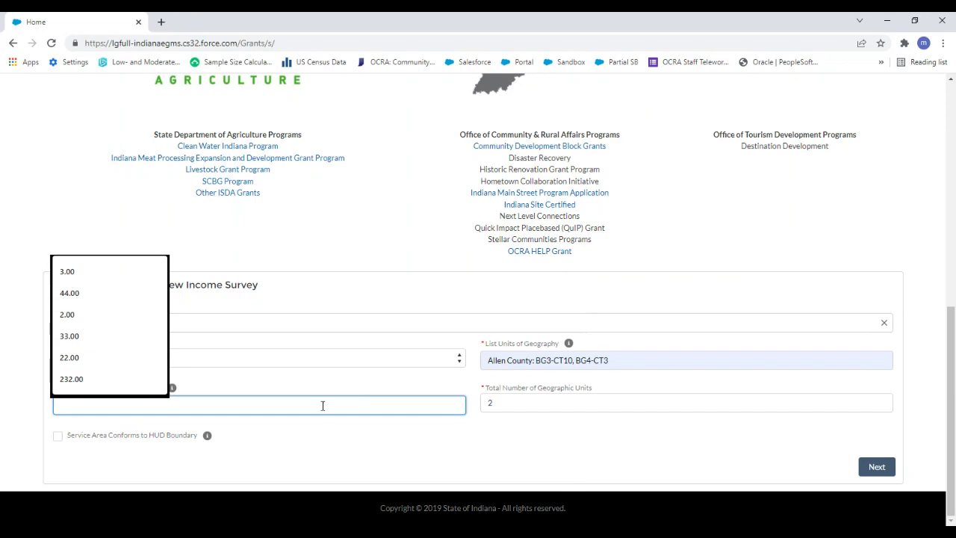
click(322, 440)
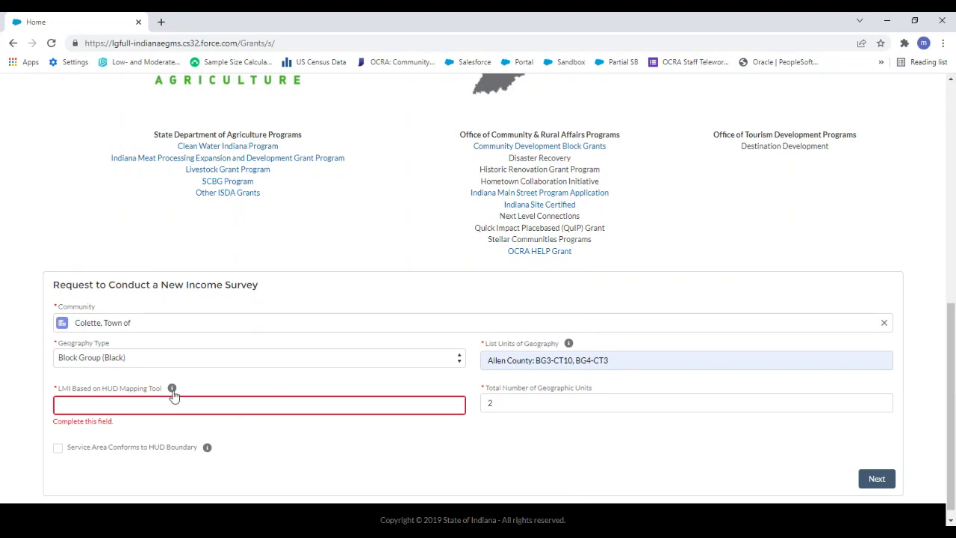
mouse_move(172, 390)
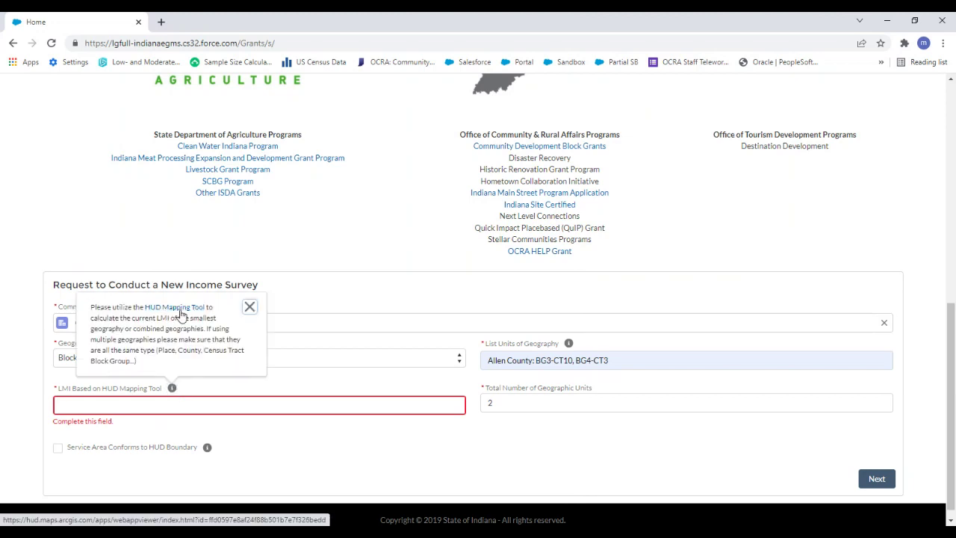
click(209, 403)
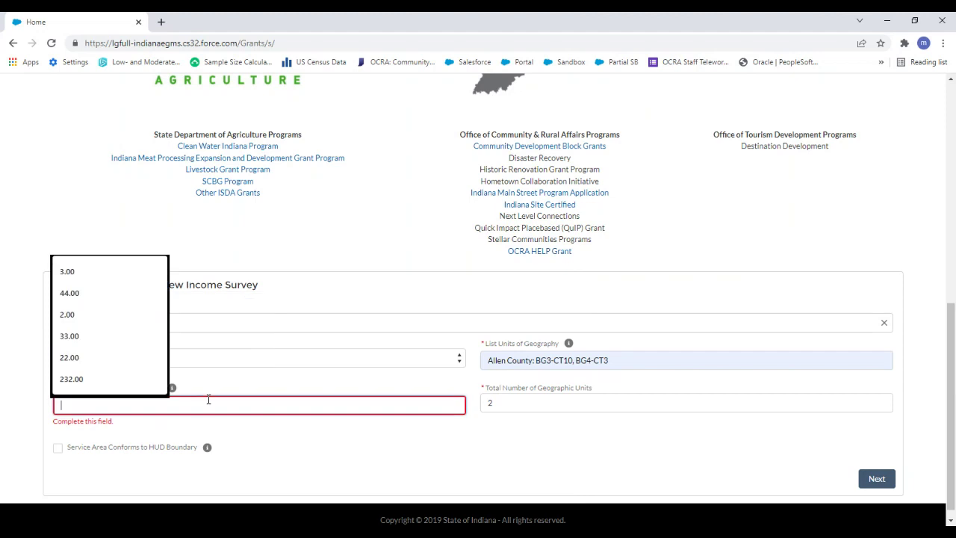
click(77, 297)
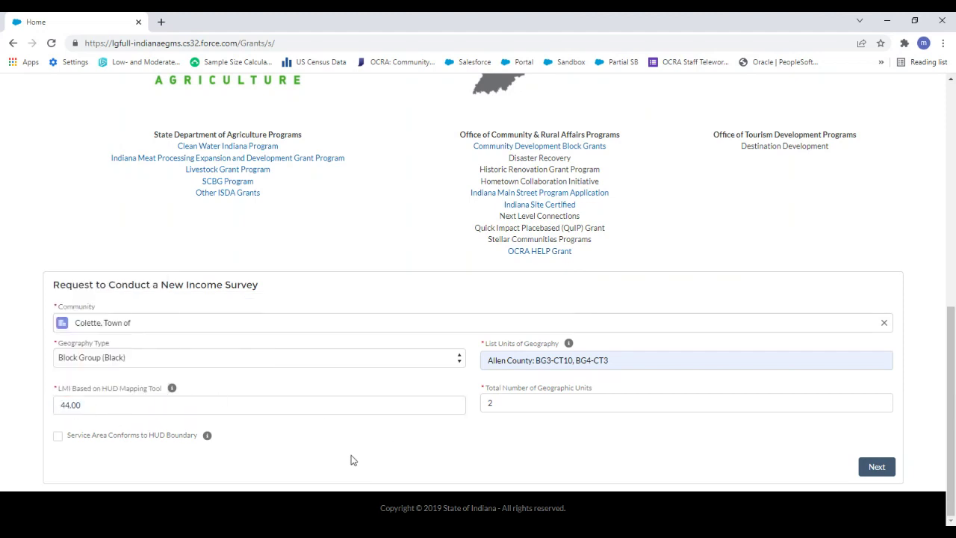
Step: Read the help for Service Area Conforms to HUD Boundary, and tick the option and clear it again
click(56, 443)
click(60, 442)
click(206, 436)
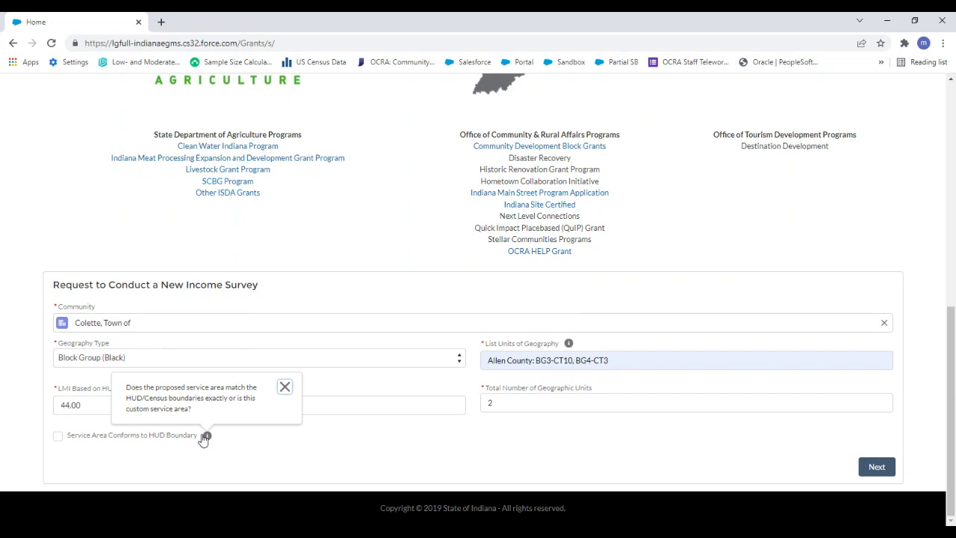
click(57, 437)
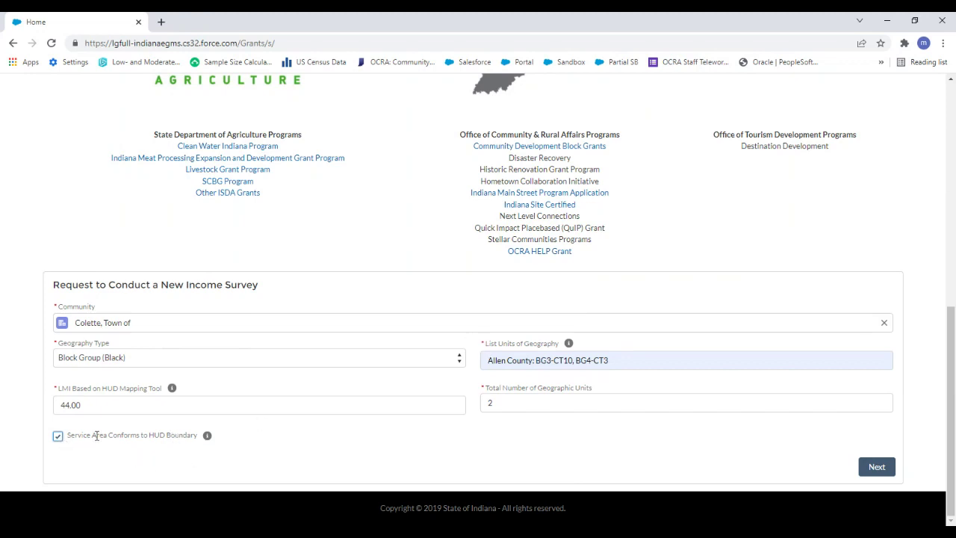
click(57, 437)
Step: Continue to the request's document uploads and upload "Service Area Map - Colette" as the Service Area Map
click(876, 465)
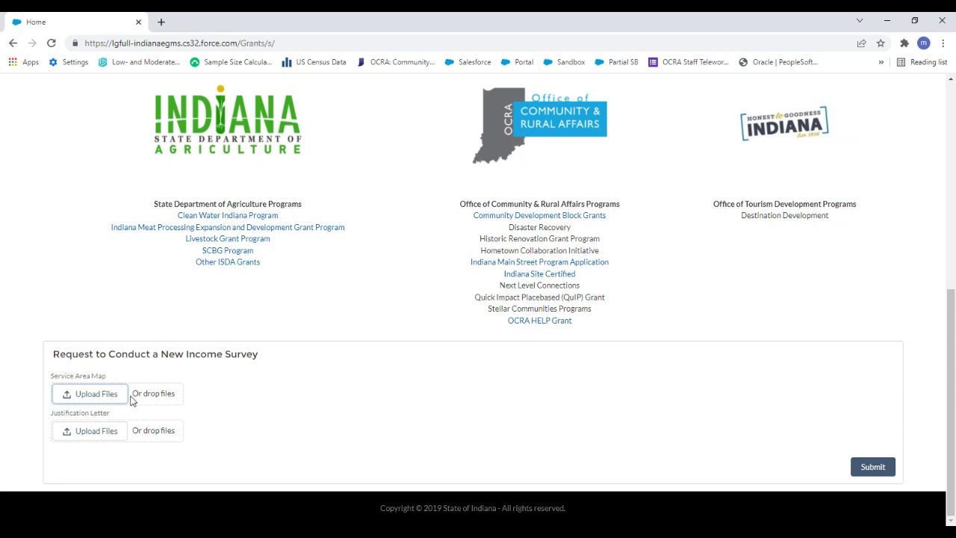
click(94, 396)
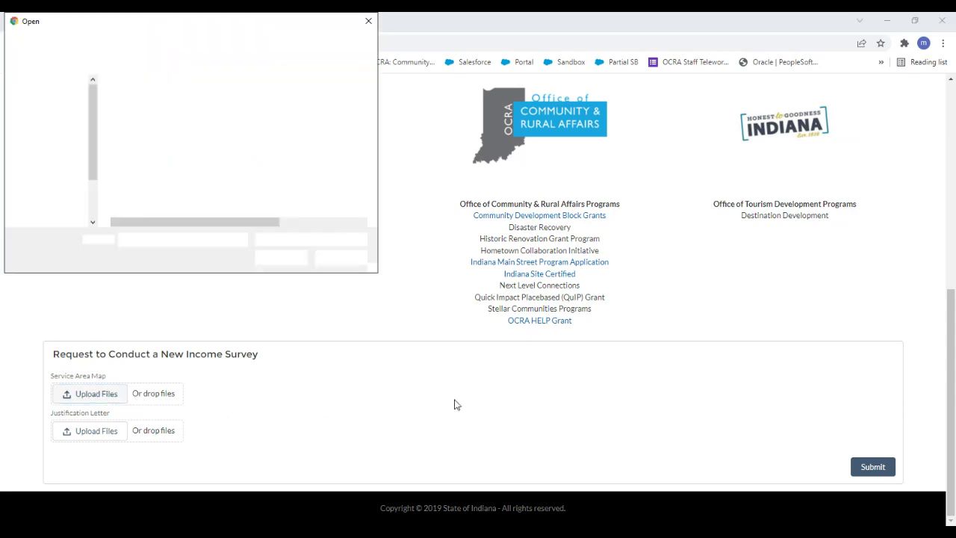
double_click(164, 187)
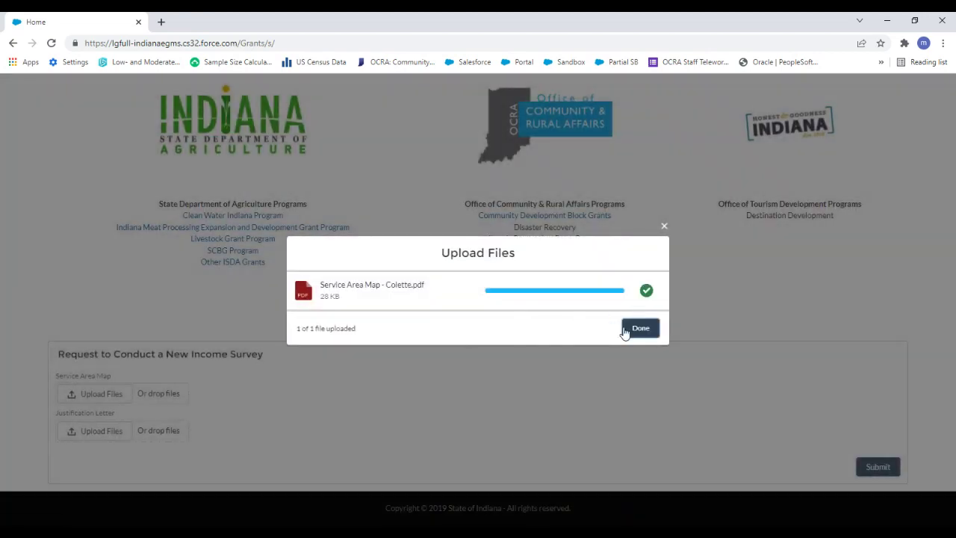
click(621, 333)
Step: Upload "Justification Letter - Colette" as the Justification Letter
click(84, 431)
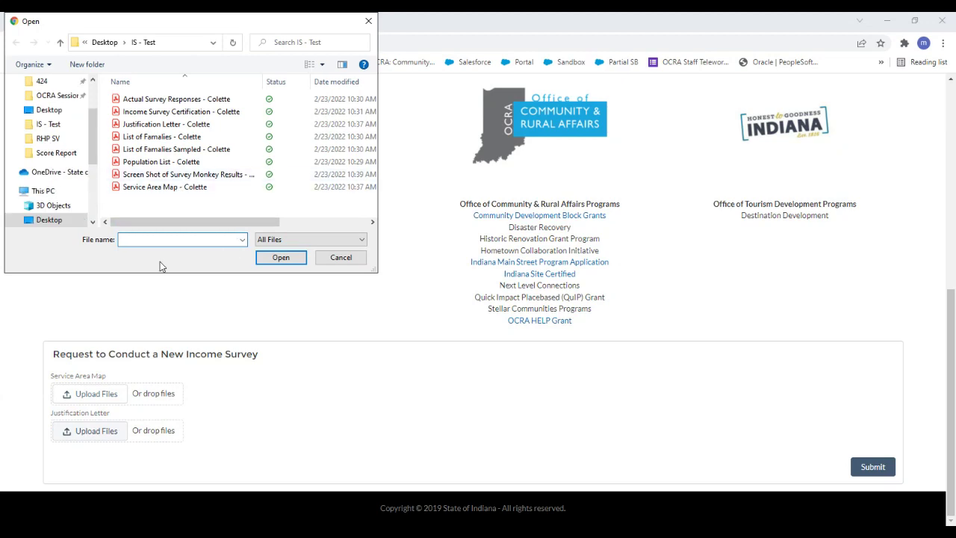
double_click(166, 124)
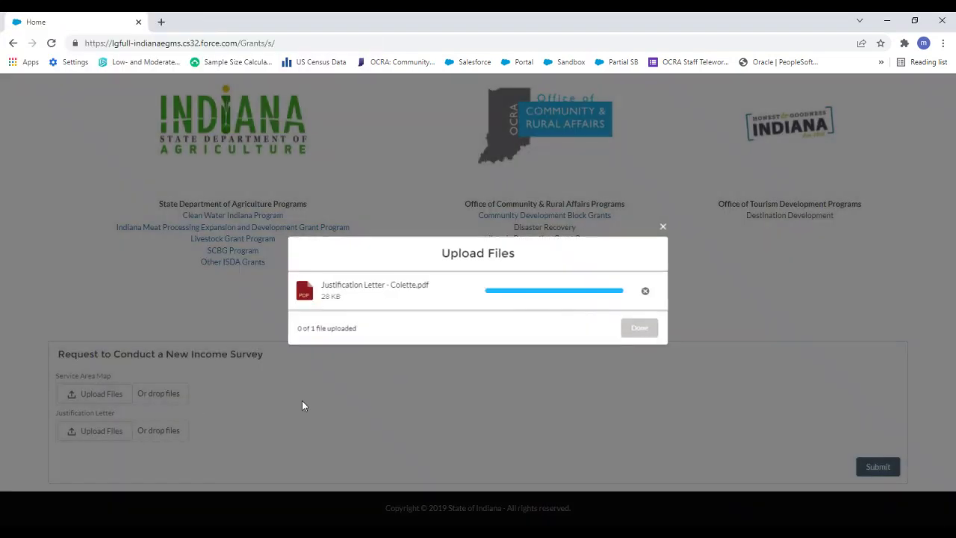
click(640, 329)
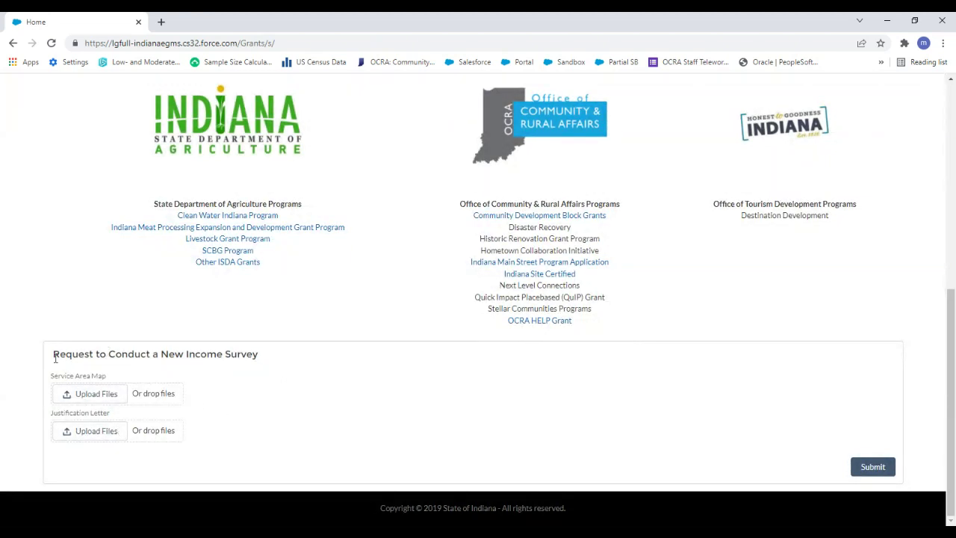
Step: Submit the request to conduct a new income survey and finish the form
click(875, 470)
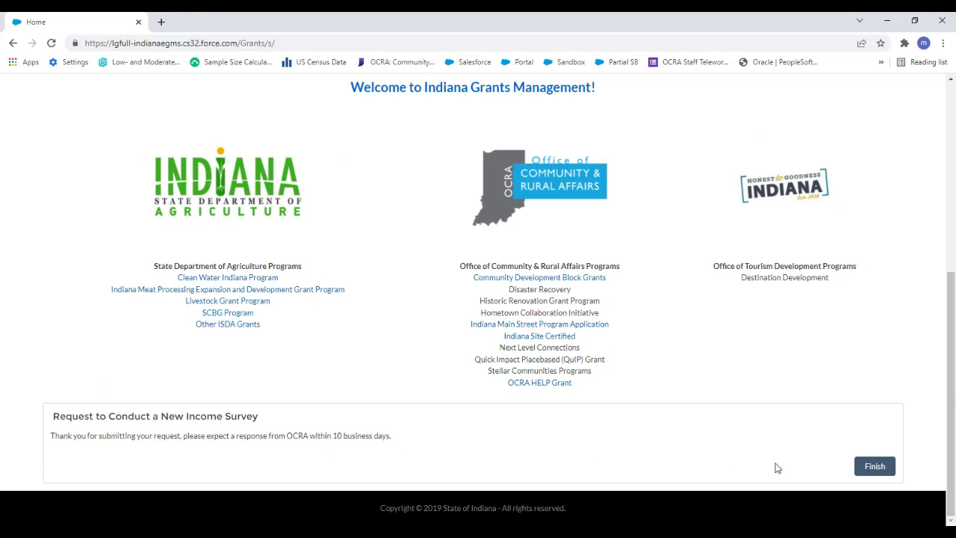
click(874, 466)
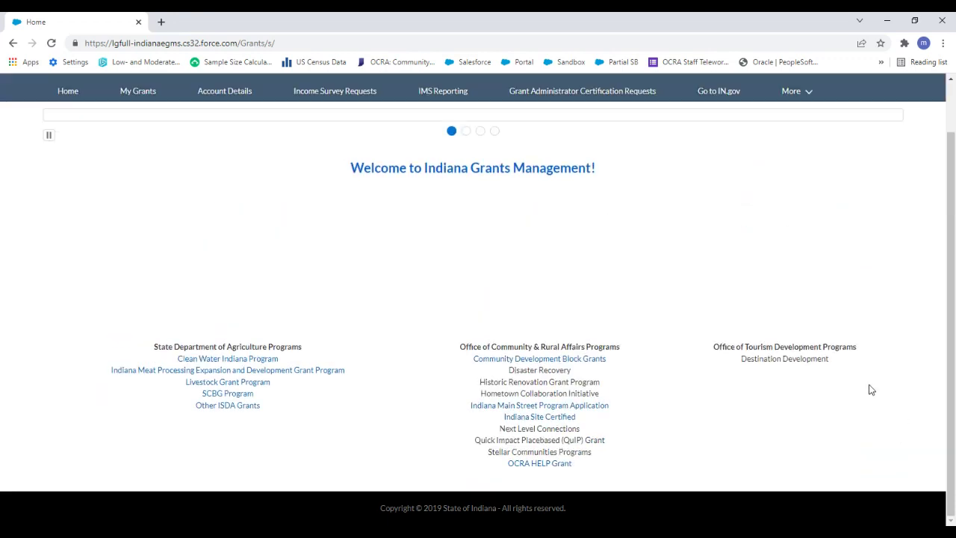
scroll(241, 353, down, 3)
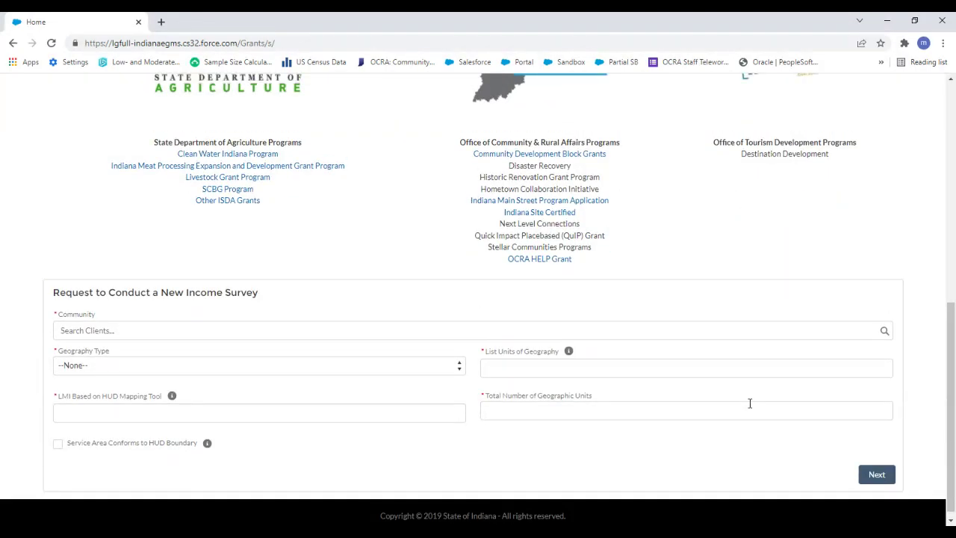
Step: Open survey IS-0074 from the income survey requests and review its details, attached files and approval history
scroll(747, 400, up, 6)
click(317, 149)
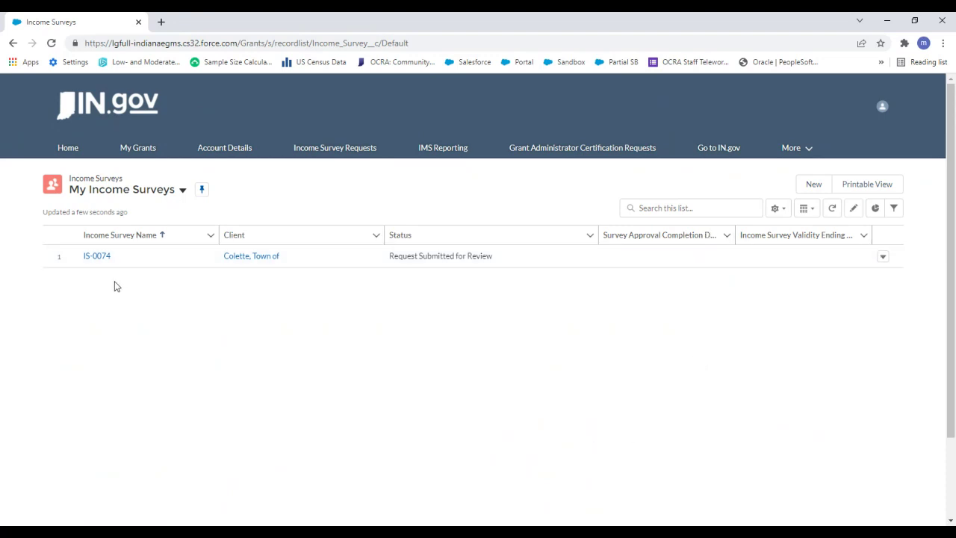
click(97, 257)
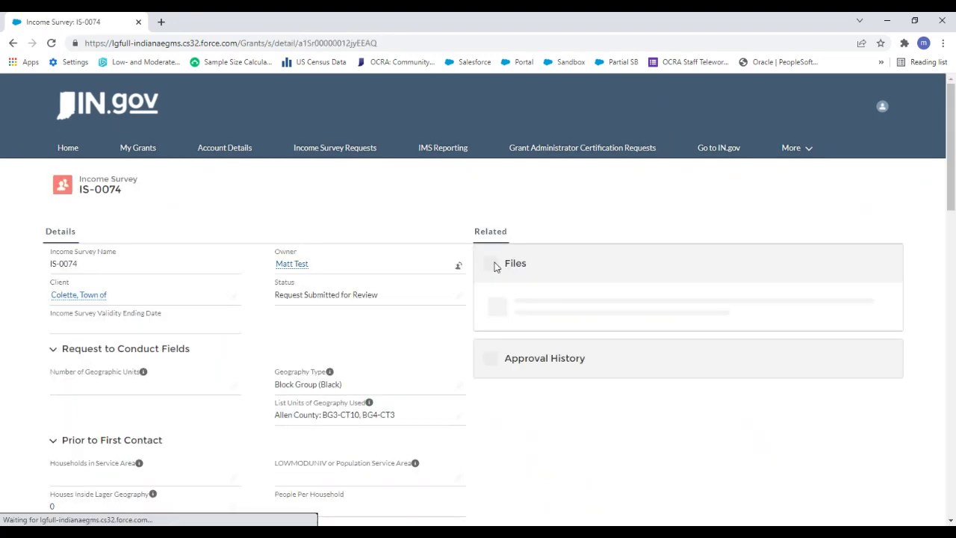
scroll(429, 320, down, 1)
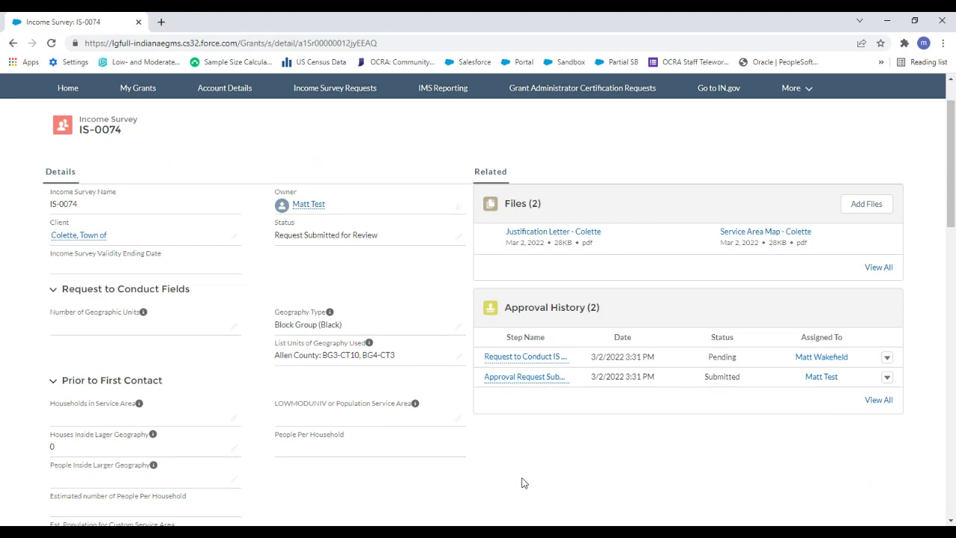
scroll(515, 478, down, 1)
scroll(420, 326, down, 1)
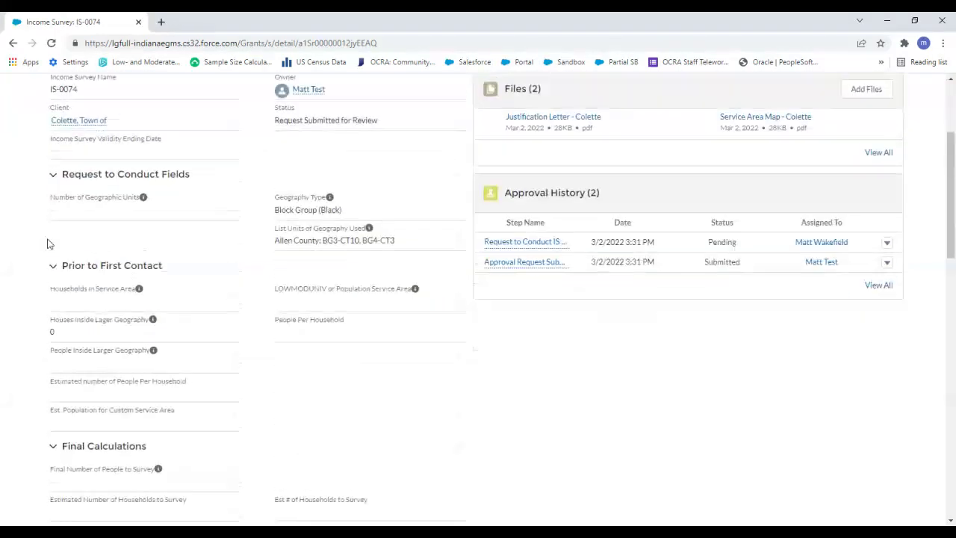
scroll(37, 269, down, 6)
scroll(378, 408, down, 4)
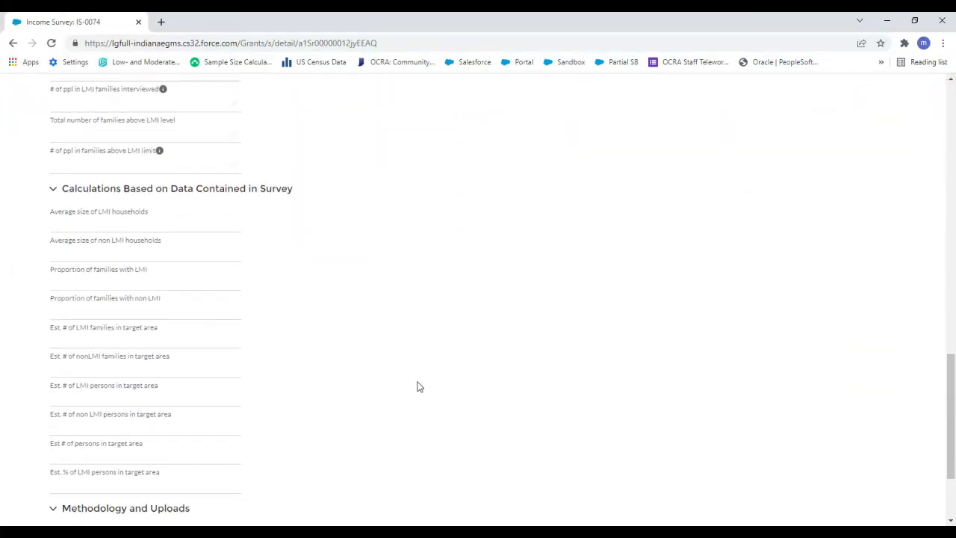
scroll(416, 352, up, 5)
scroll(385, 337, up, 10)
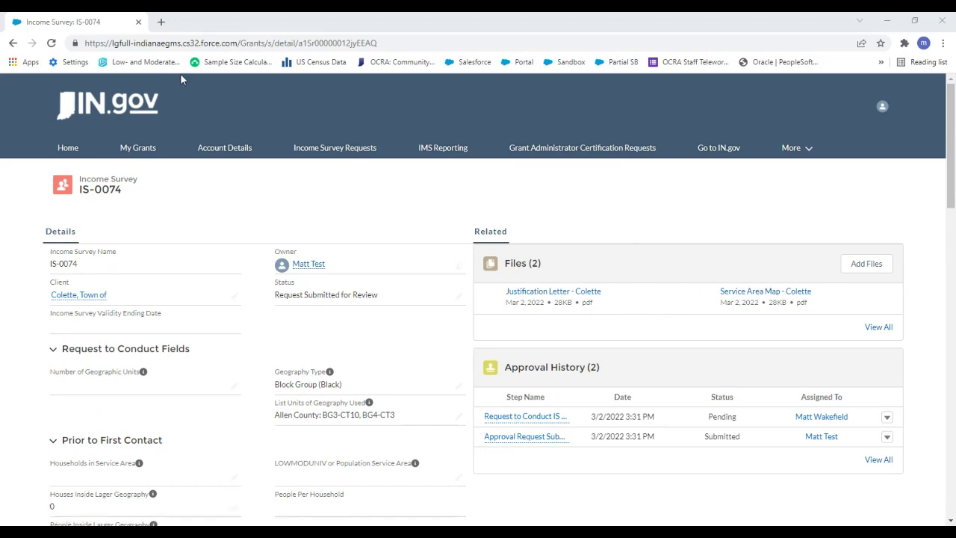
Step: Reload the survey record to check its approval, and check its status and completion deadline in the income survey list
click(51, 43)
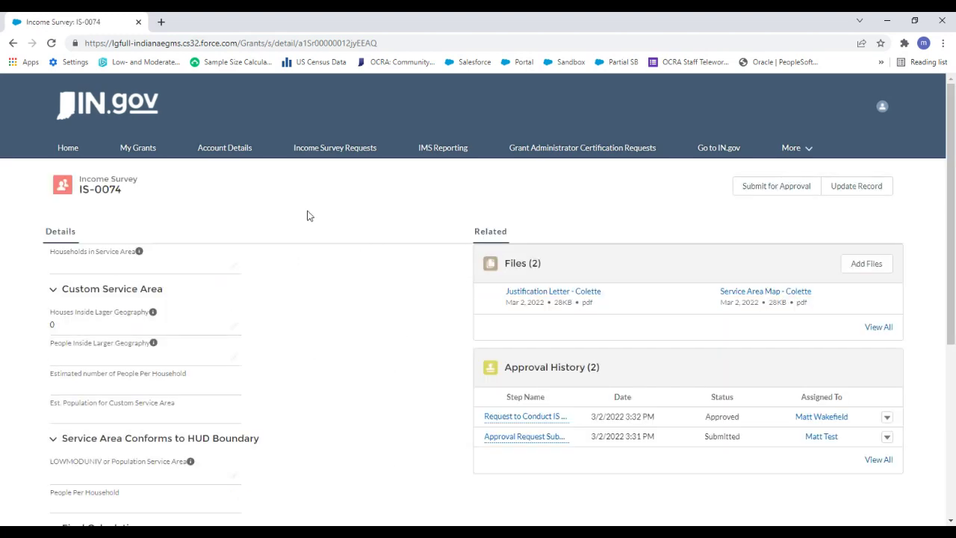
click(227, 150)
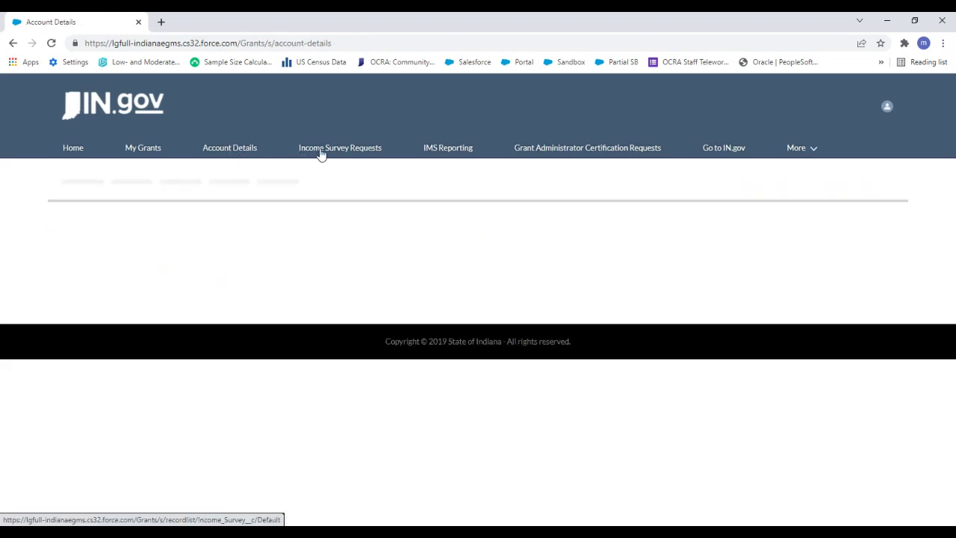
click(320, 153)
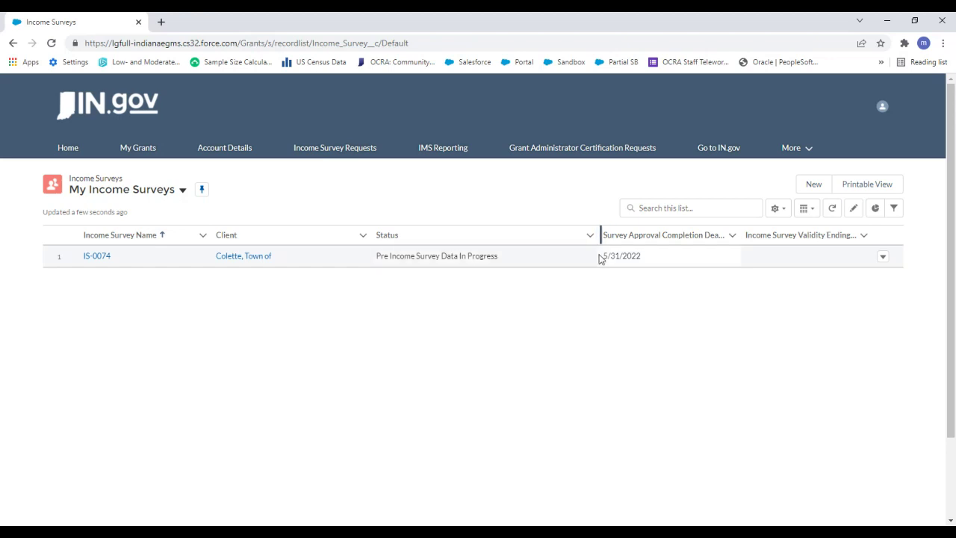
mouse_move(599, 258)
mouse_down()
mouse_move(609, 257)
mouse_move(597, 257)
mouse_up()
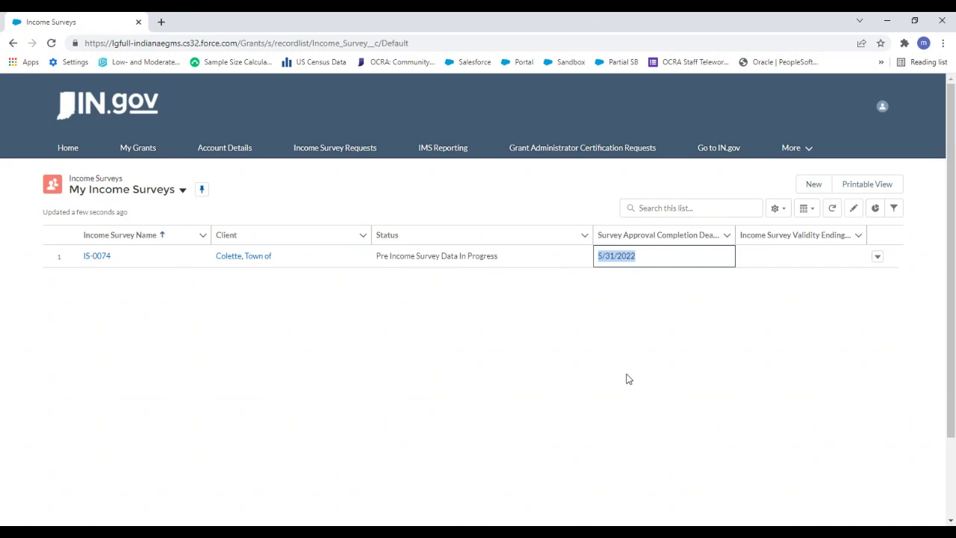
click(662, 337)
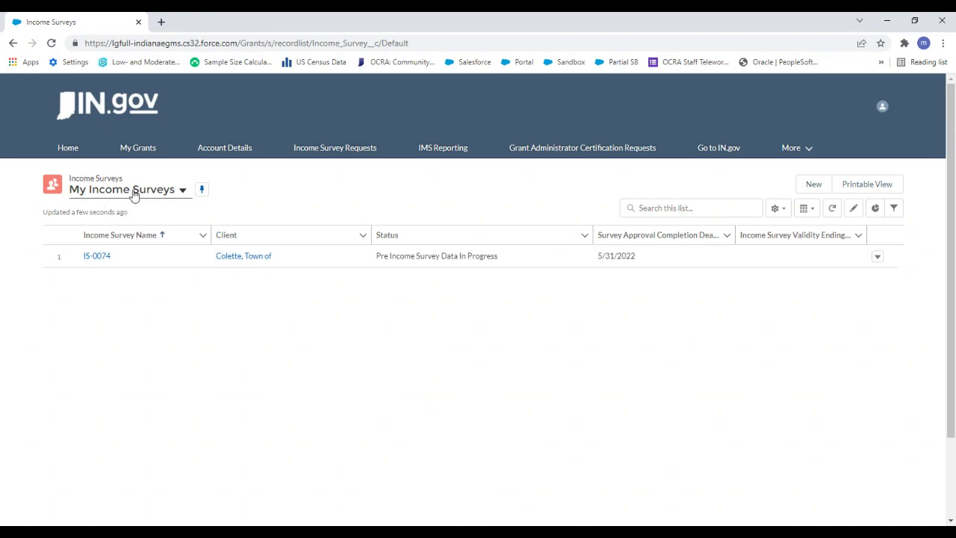
Step: Open survey IS-0074 from the list and look over its pre-survey data fields
click(105, 256)
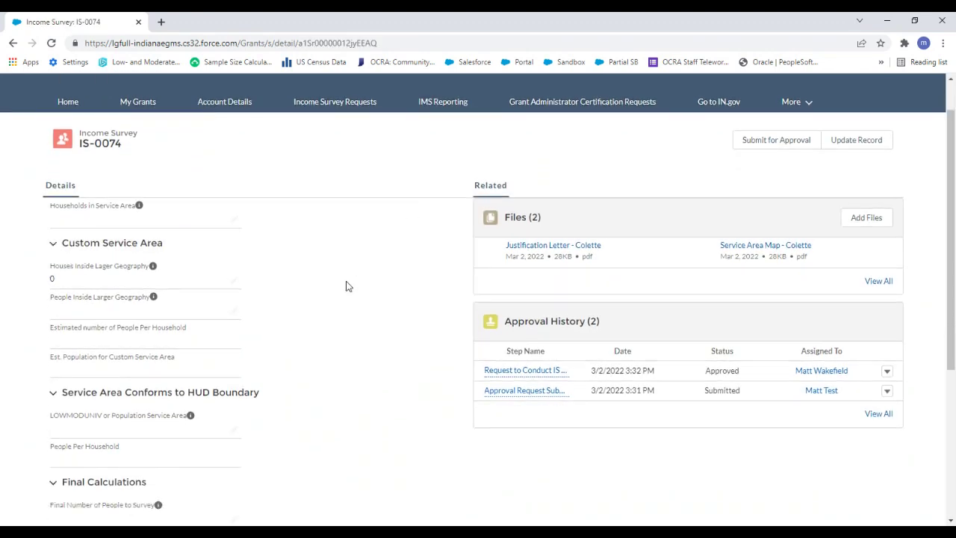
scroll(346, 283, down, 2)
scroll(237, 217, up, 2)
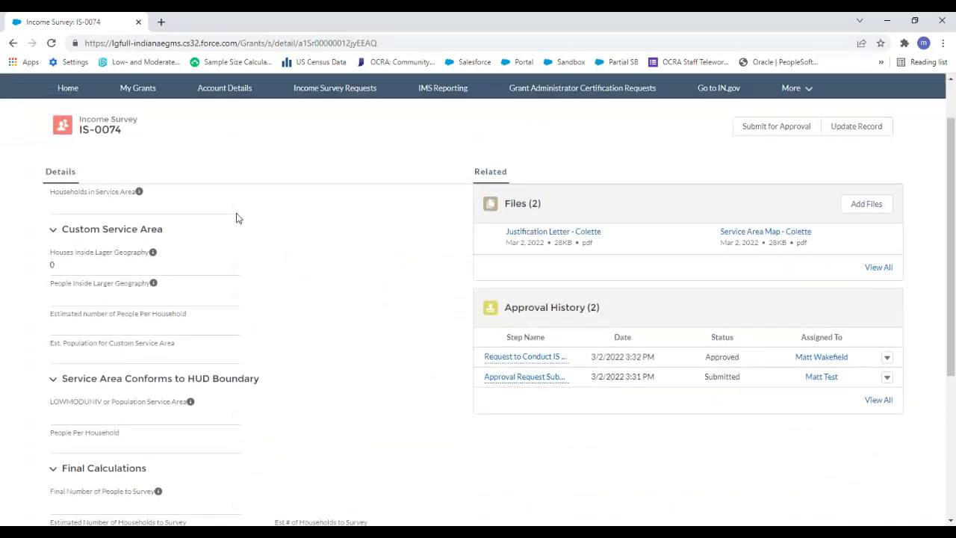
click(235, 268)
scroll(241, 306, down, 1)
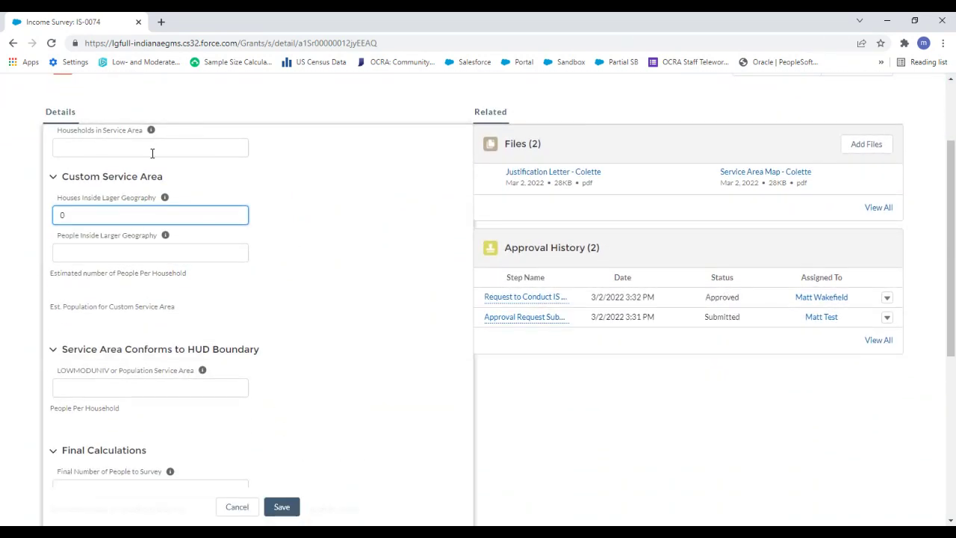
click(153, 153)
scroll(249, 279, up, 1)
scroll(254, 299, down, 4)
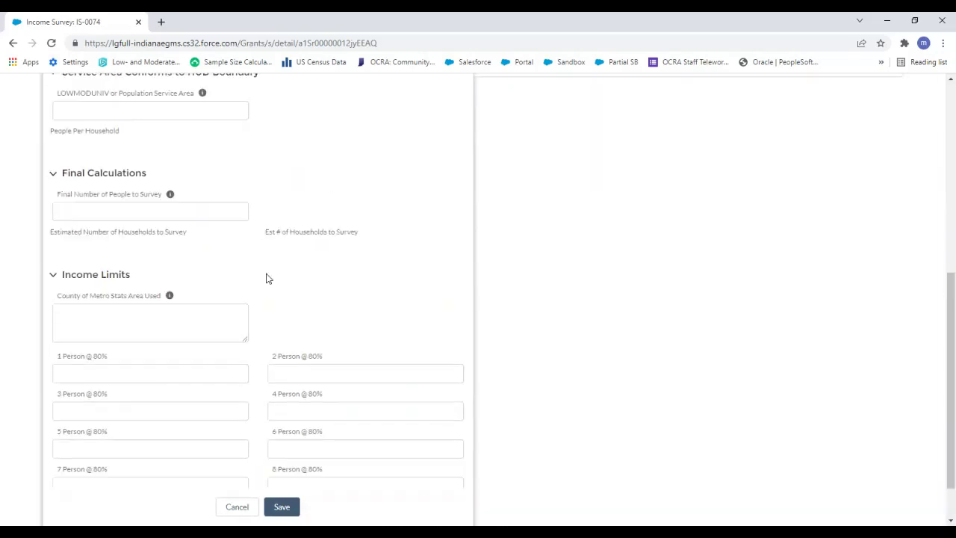
scroll(267, 277, up, 5)
click(238, 507)
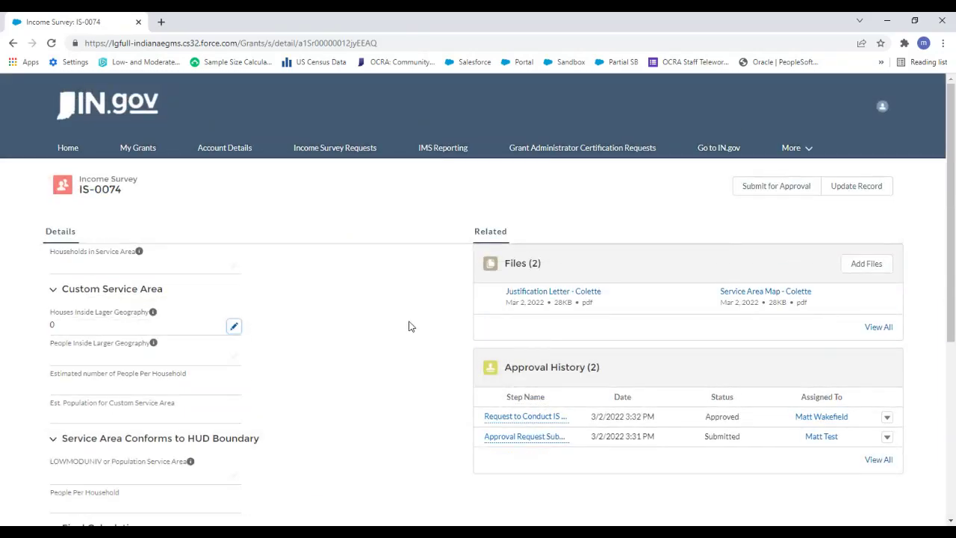
Step: Start updating the record, set Population of the Service Area to 400 and Number of Houses Inside Service Area to 50, and continue
click(866, 189)
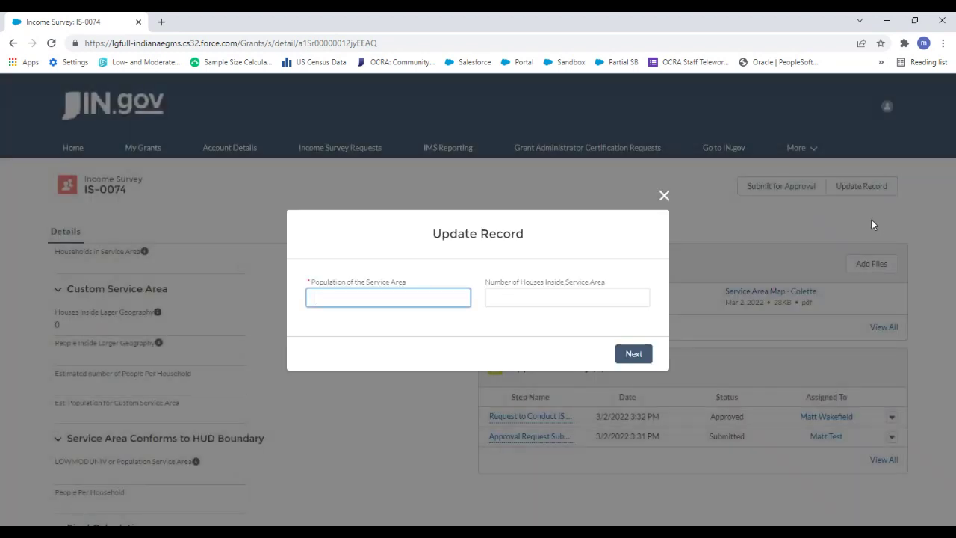
click(351, 299)
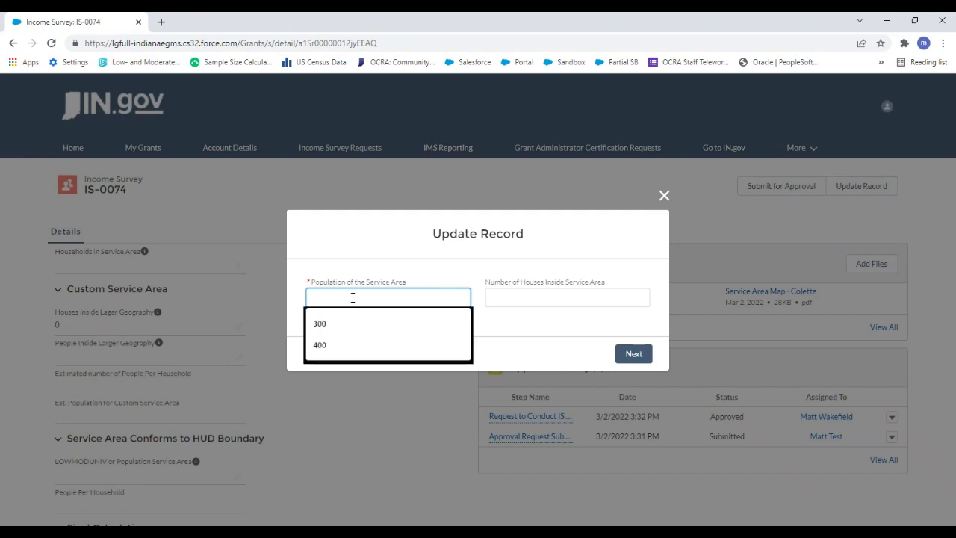
click(408, 275)
click(380, 290)
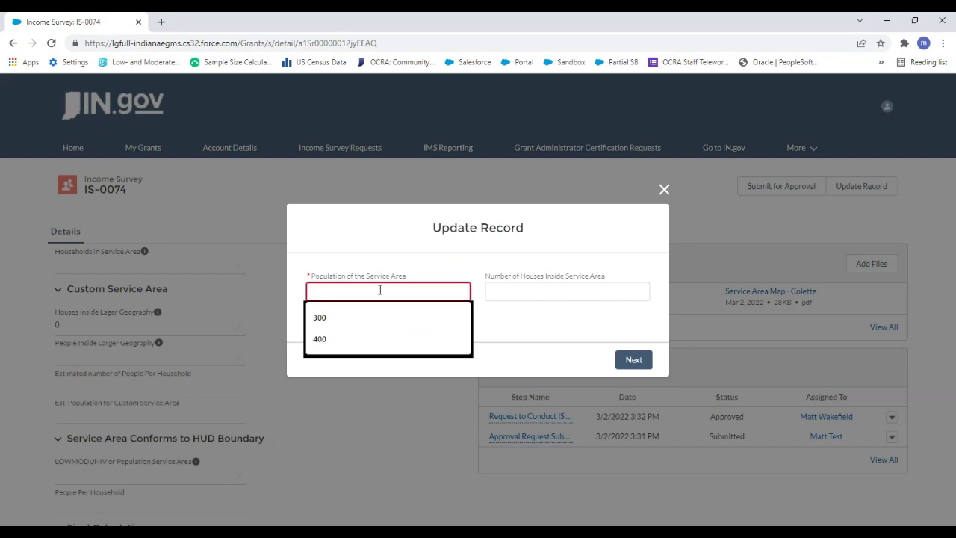
click(345, 339)
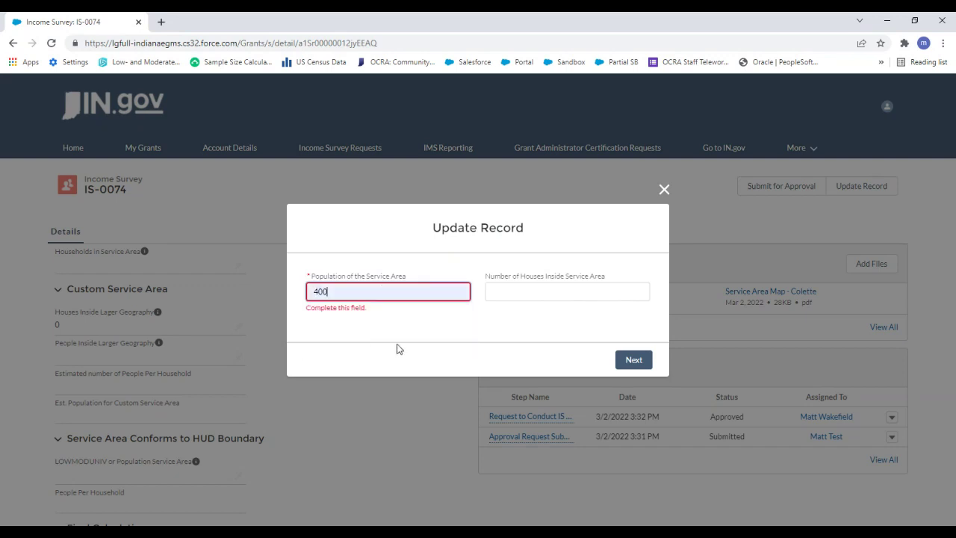
click(514, 299)
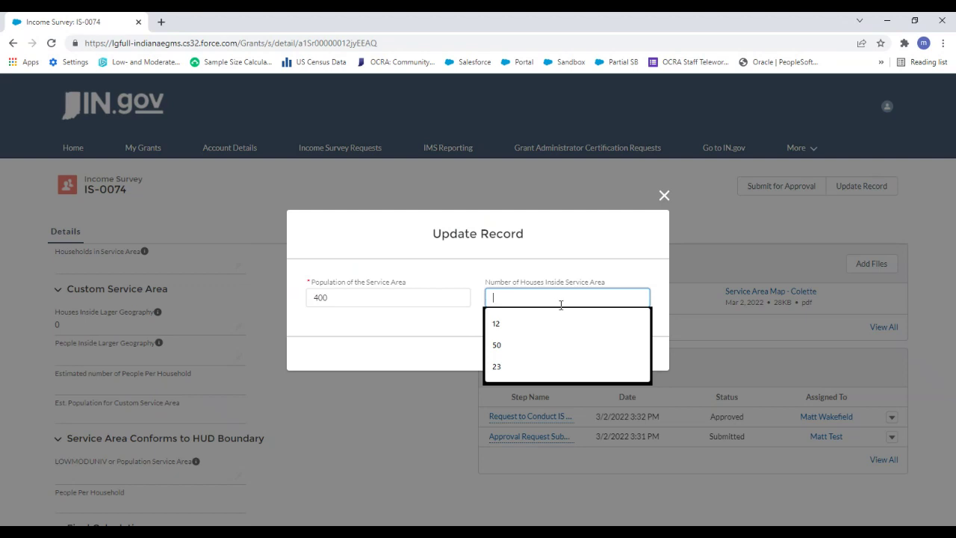
text(50)
click(562, 267)
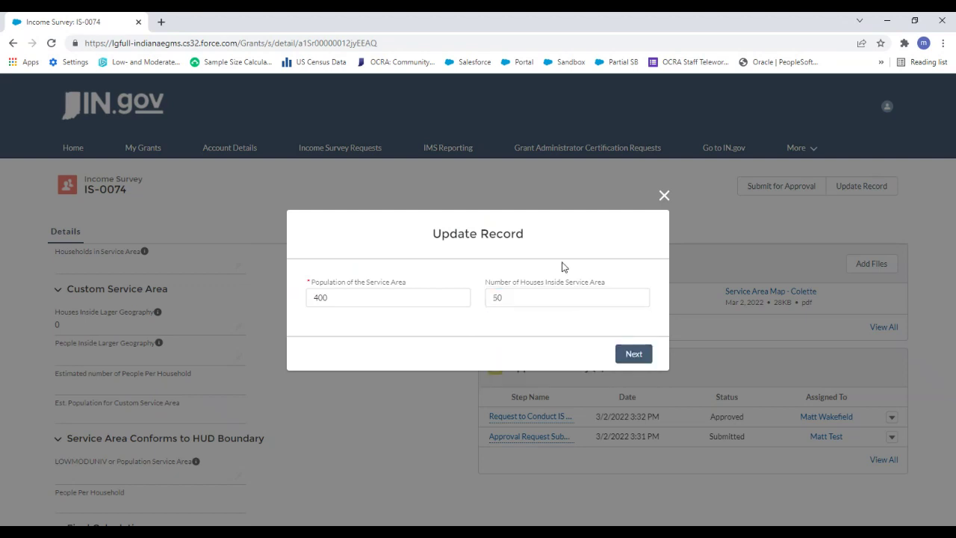
click(639, 361)
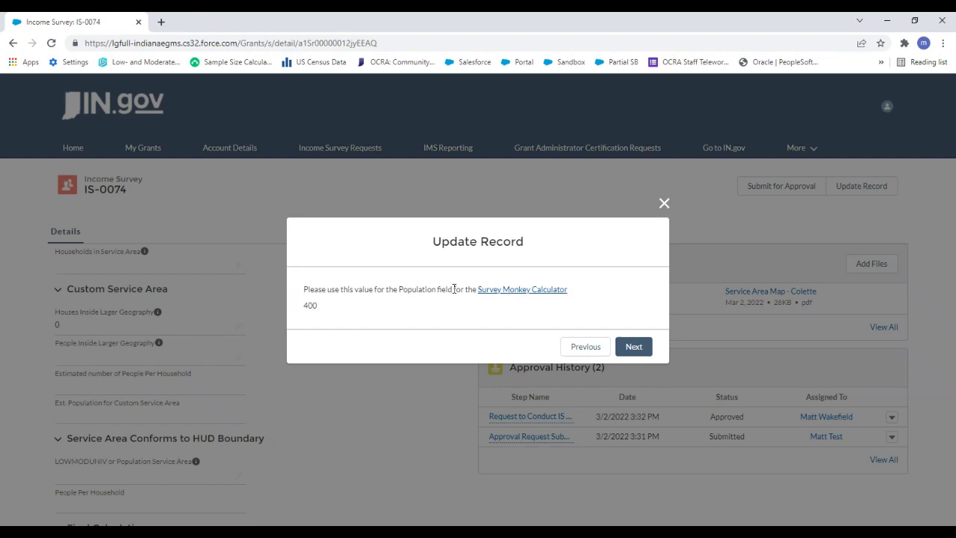
Step: Open the linked Survey Monkey Calculator and set its Population Size to 400
click(500, 293)
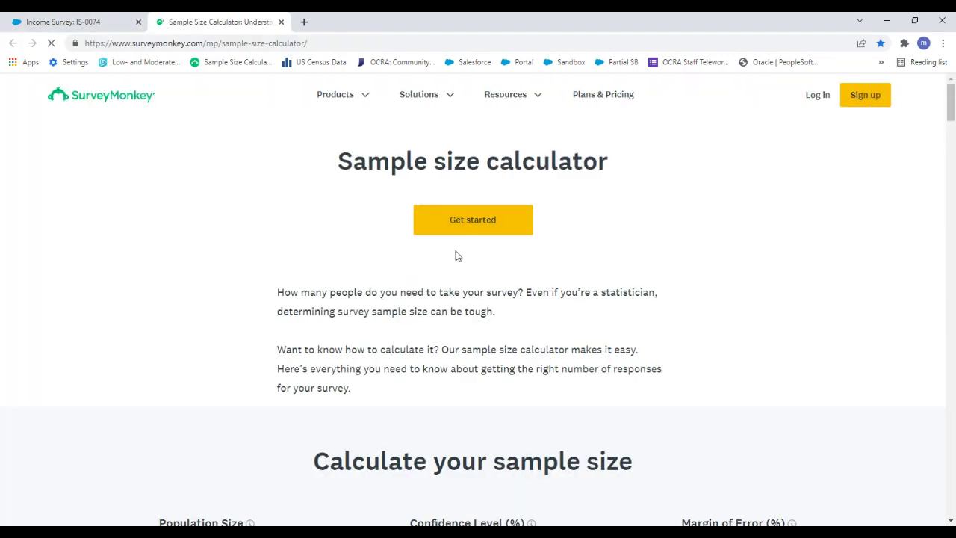
scroll(461, 320, down, 3)
click(173, 375)
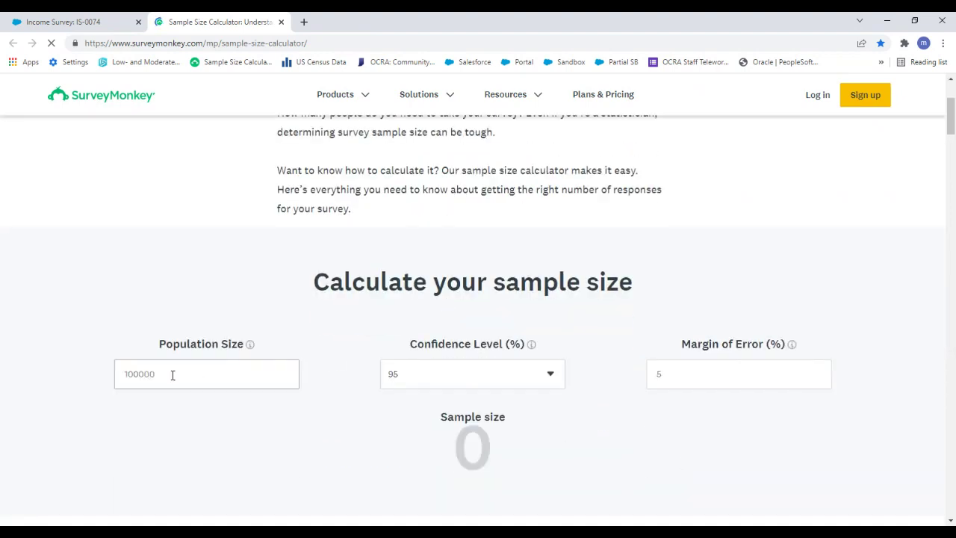
text(400)
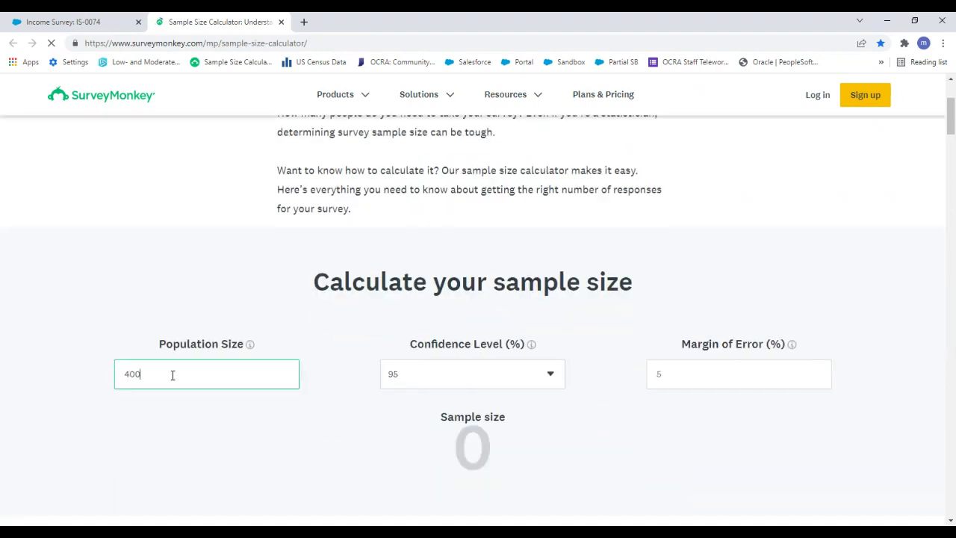
Step: Set the calculator's Margin of Error to 10% and check the resulting sample size
click(732, 373)
text(1)
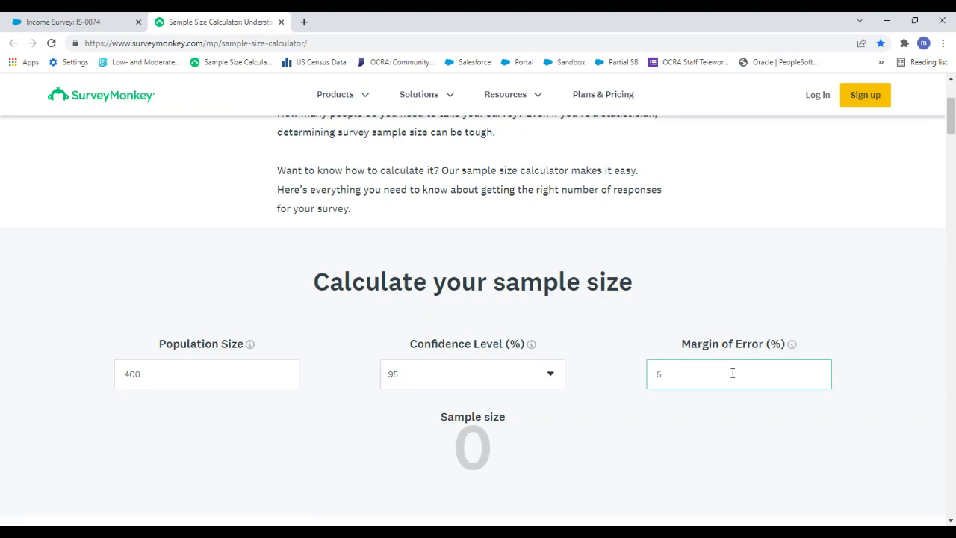
text(0)
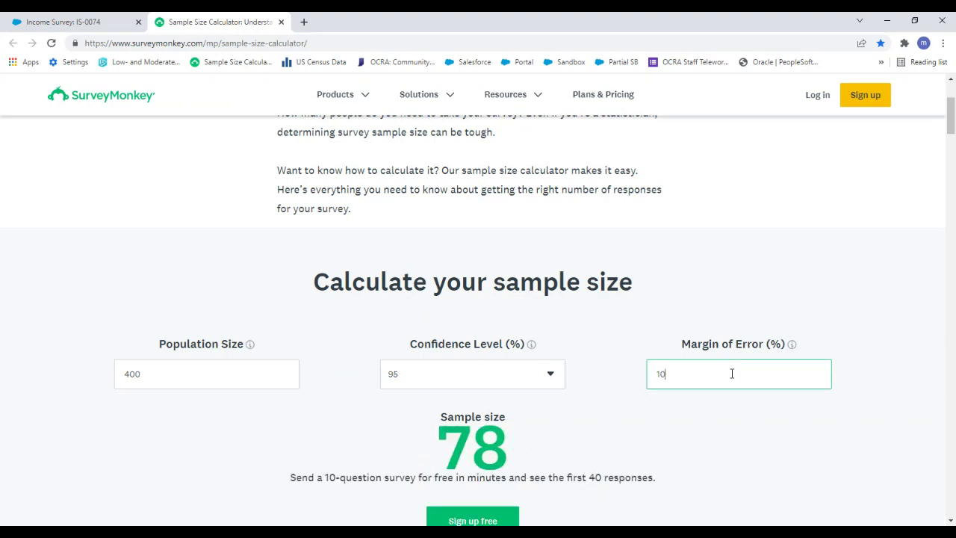
click(735, 420)
scroll(653, 410, down, 2)
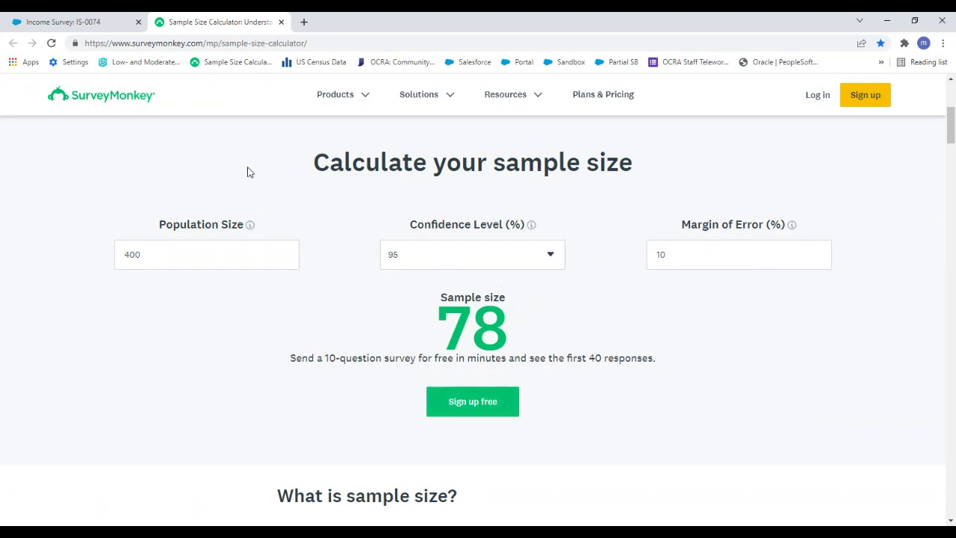
Step: Return to the IS-0074 record update, continue, and set the Final Number of People to Survey to 78
click(108, 26)
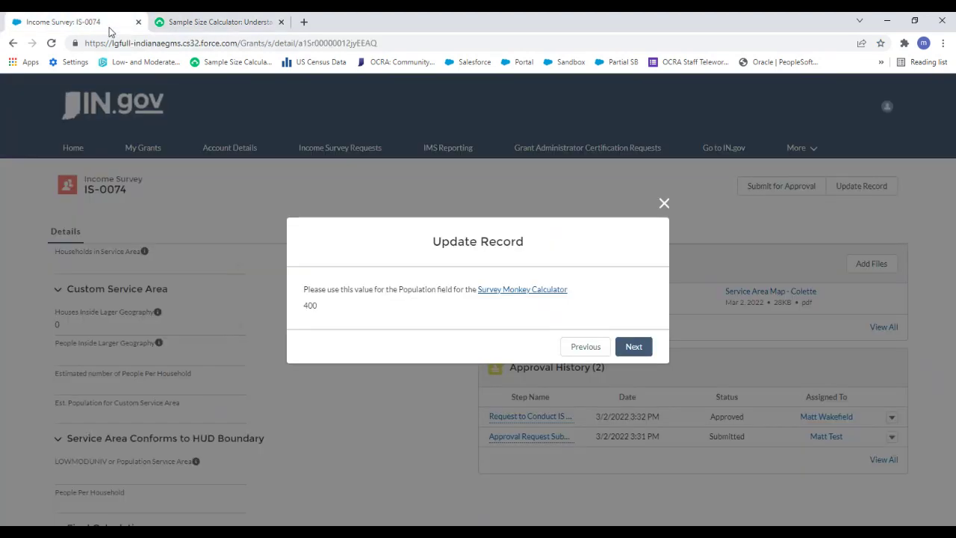
click(632, 347)
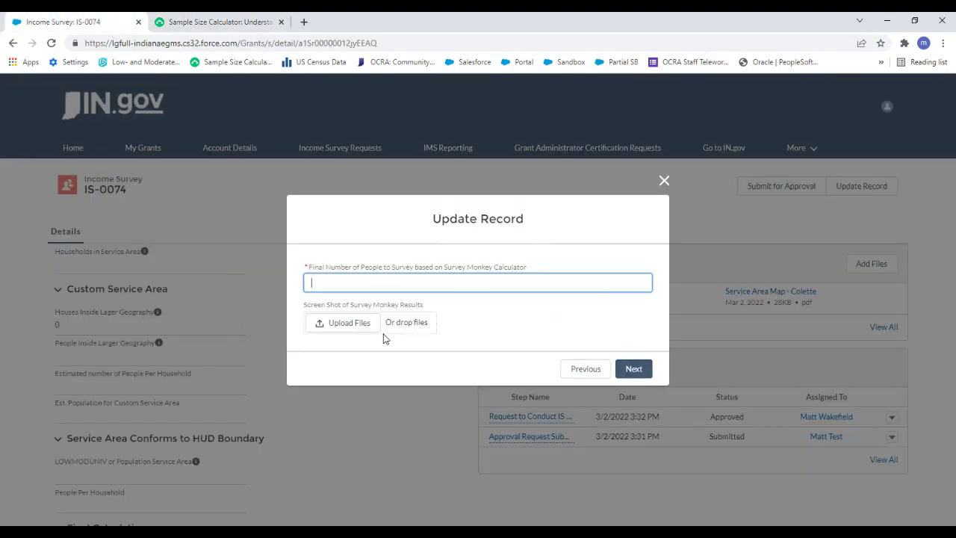
click(350, 283)
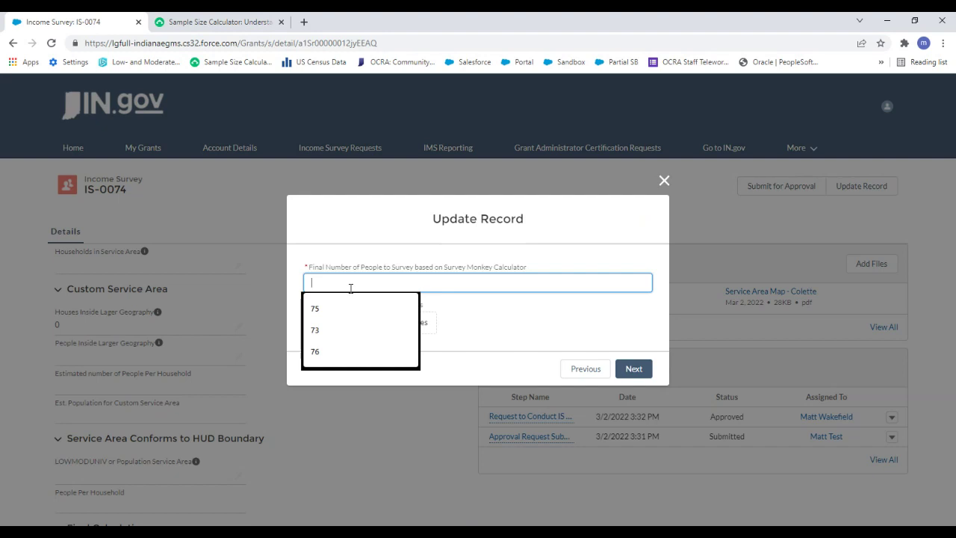
text(78)
click(525, 305)
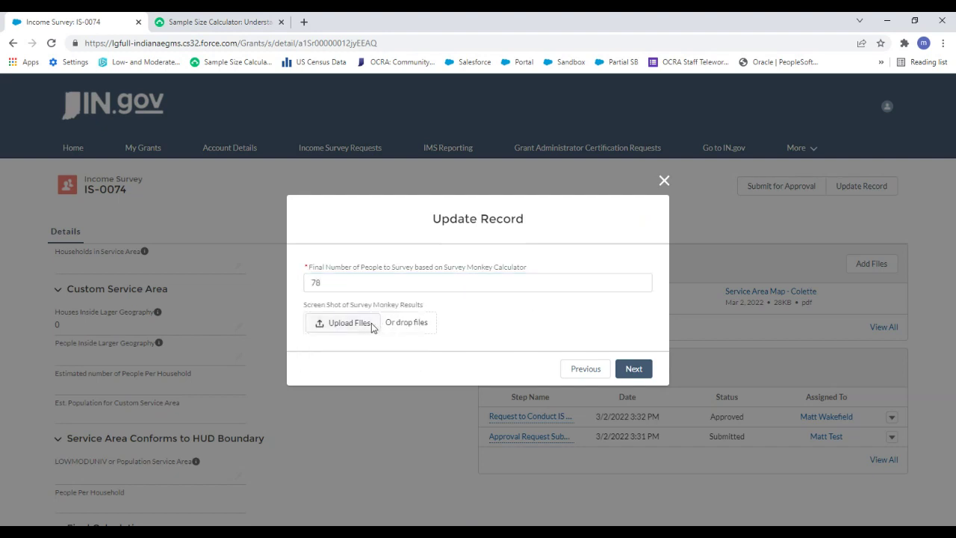
Step: Upload the file Screen Shot of Survey Monkey Results - Colette as the calculator evidence and continue to the income limits
click(351, 324)
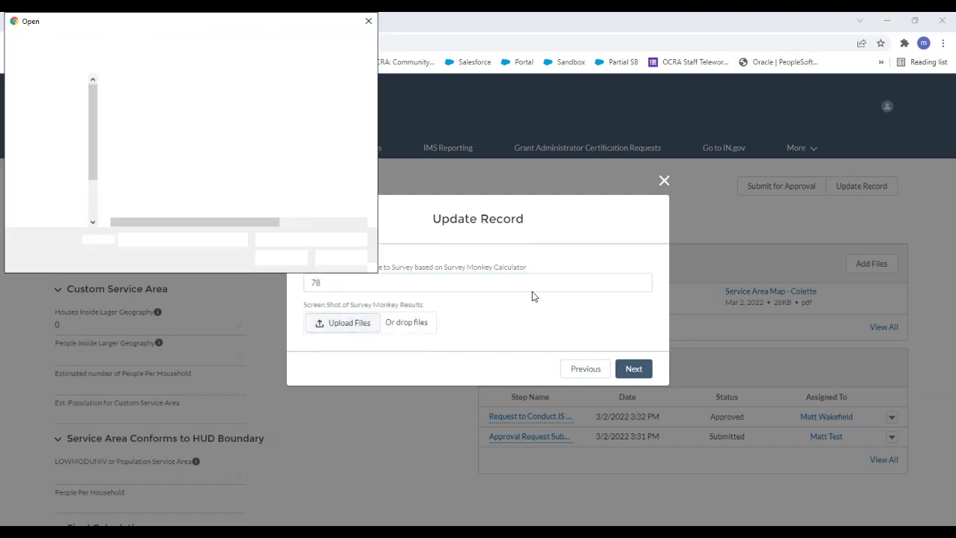
click(169, 175)
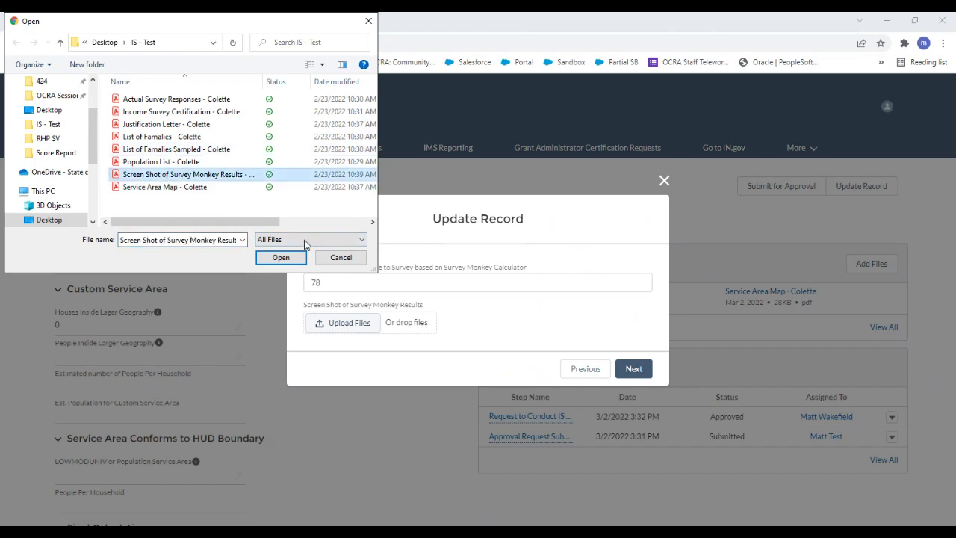
click(281, 258)
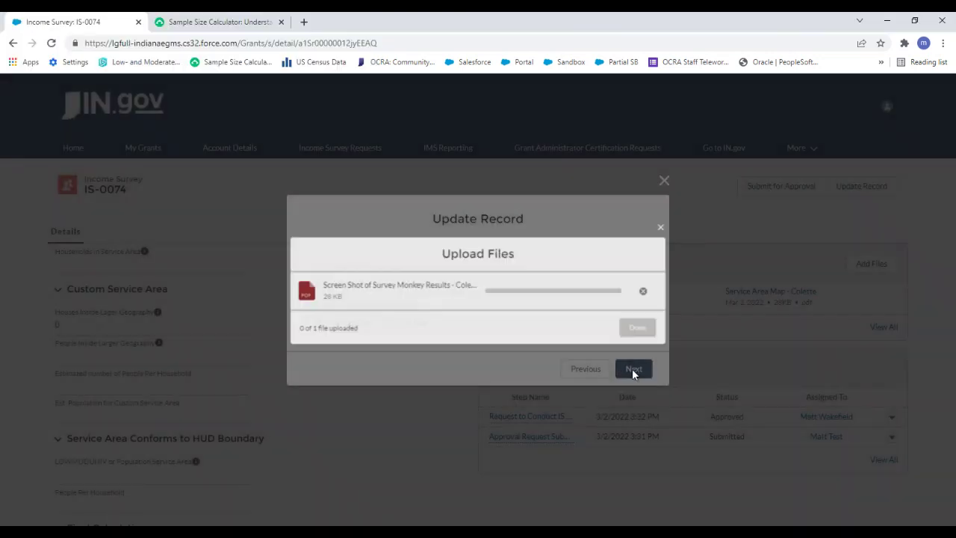
click(649, 328)
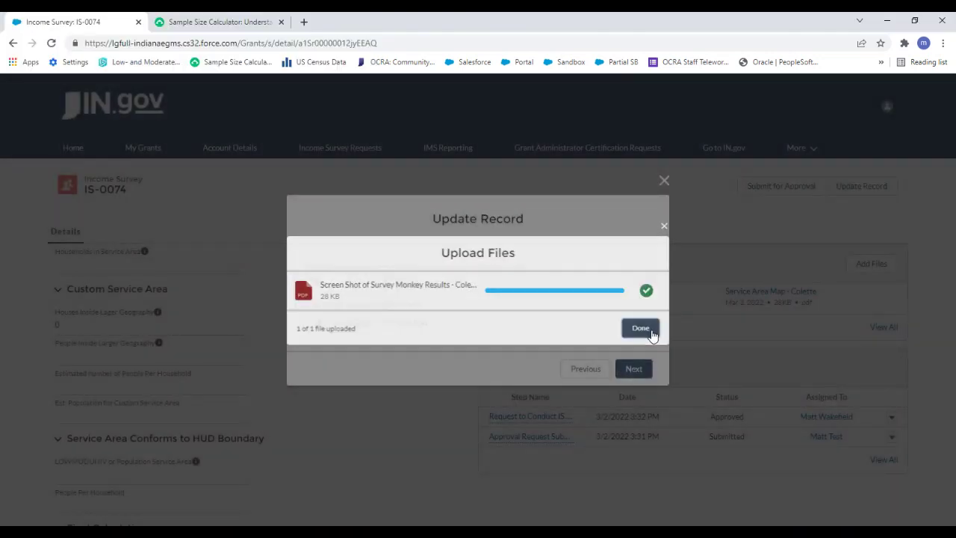
click(640, 375)
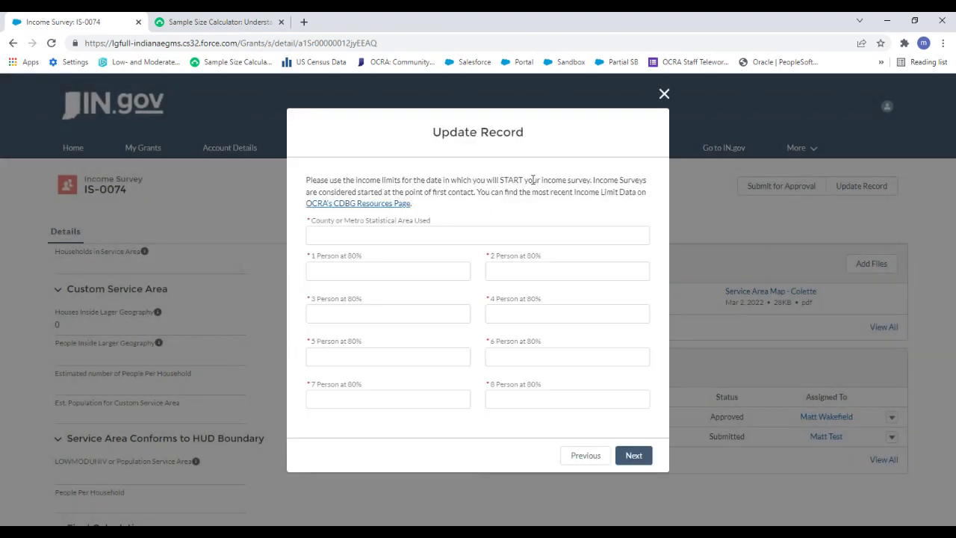
Step: Review the income limit instructions and set County or Metro Statistical Area Used to Henry
click(441, 233)
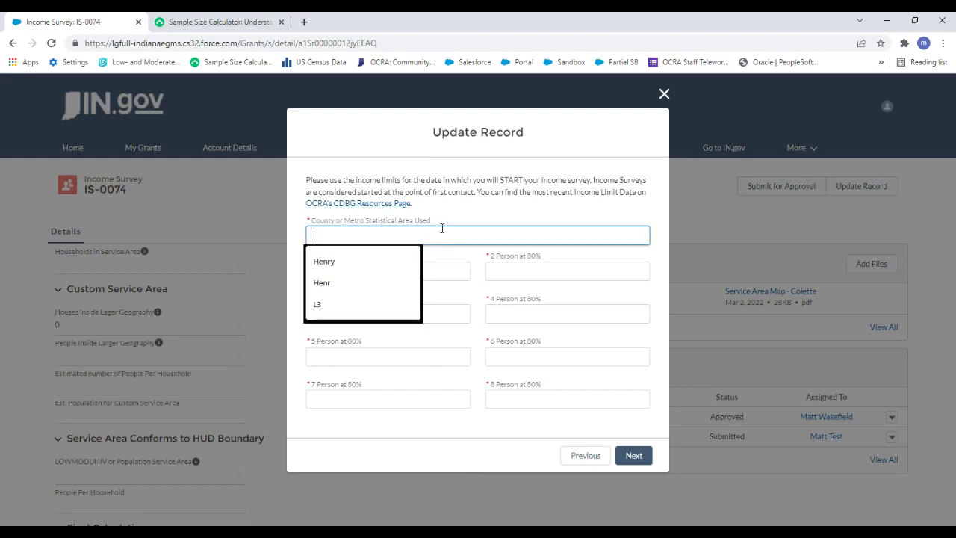
click(530, 196)
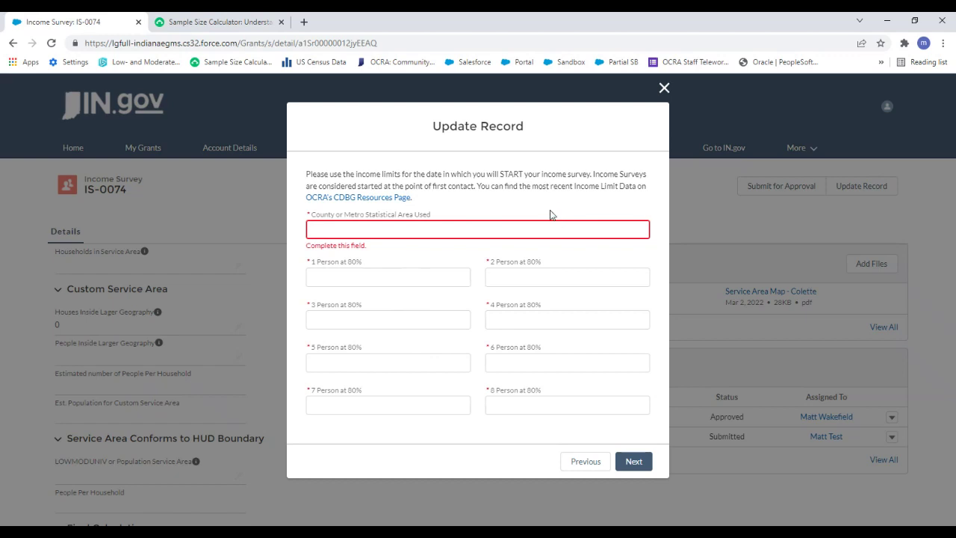
drag(508, 175, 521, 176)
click(543, 209)
click(414, 231)
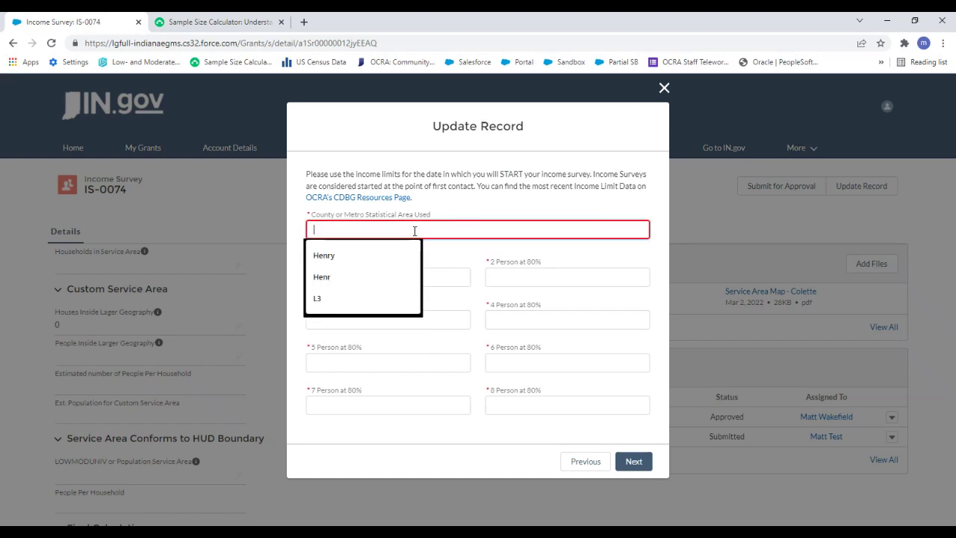
click(378, 253)
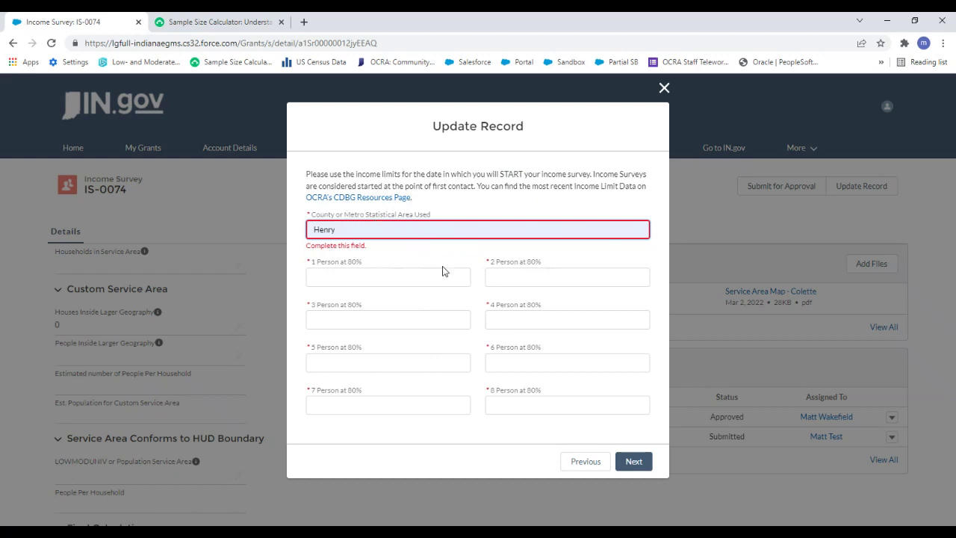
Step: Set the 1, 2, 3 and 4 Person at 80% income limits to 12,334 each
click(359, 273)
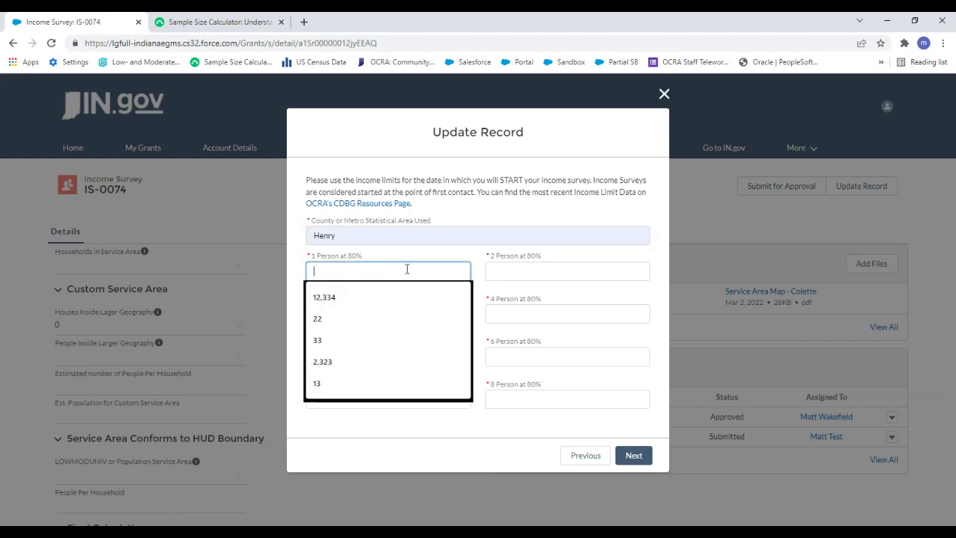
click(386, 296)
click(546, 273)
click(545, 299)
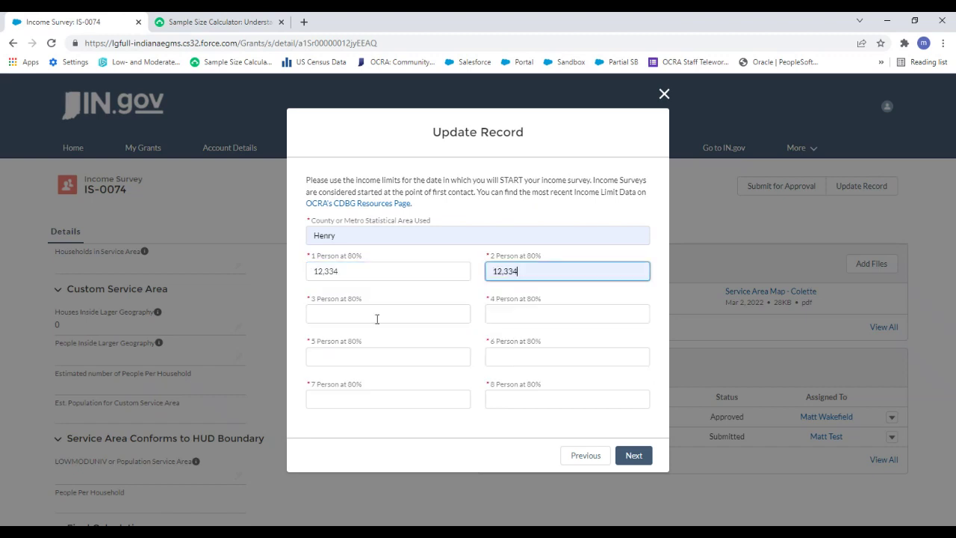
click(377, 319)
click(377, 340)
click(493, 313)
key(Down)
key(Return)
Step: Set the 5, 6 and 7 Person at 80% limits to 12,334 and the 8 Person limit to 2,323, and finish the update
click(376, 348)
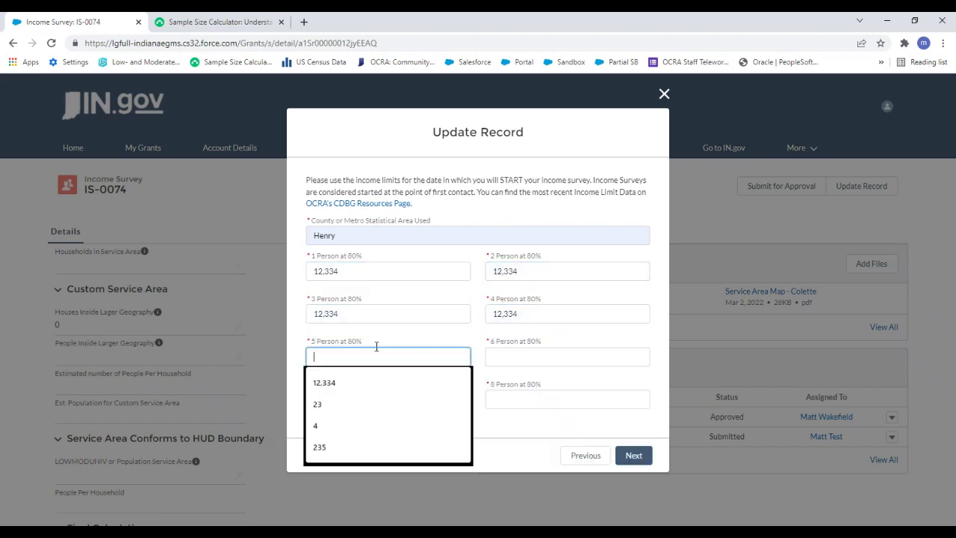
click(325, 382)
click(522, 356)
key(Down)
key(Return)
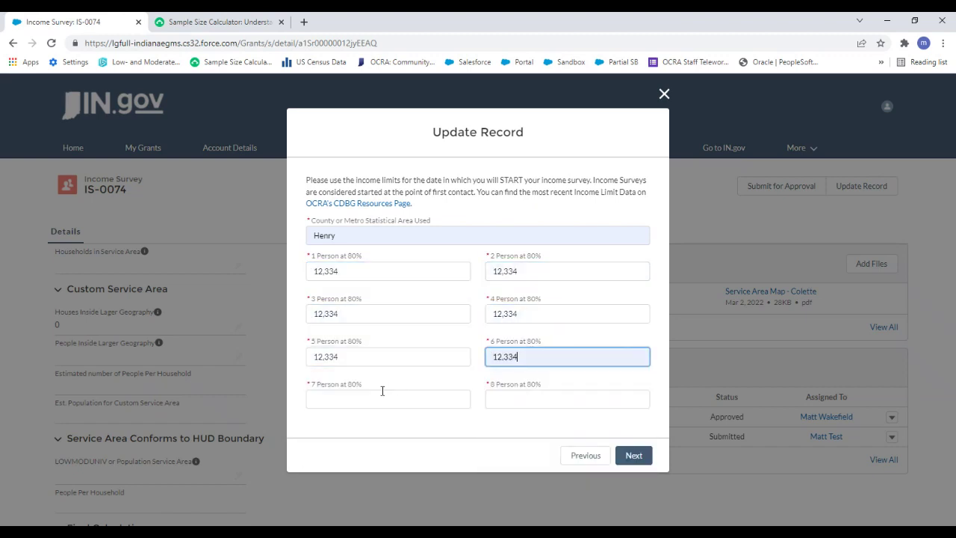
click(382, 397)
key(Down)
key(Return)
click(506, 399)
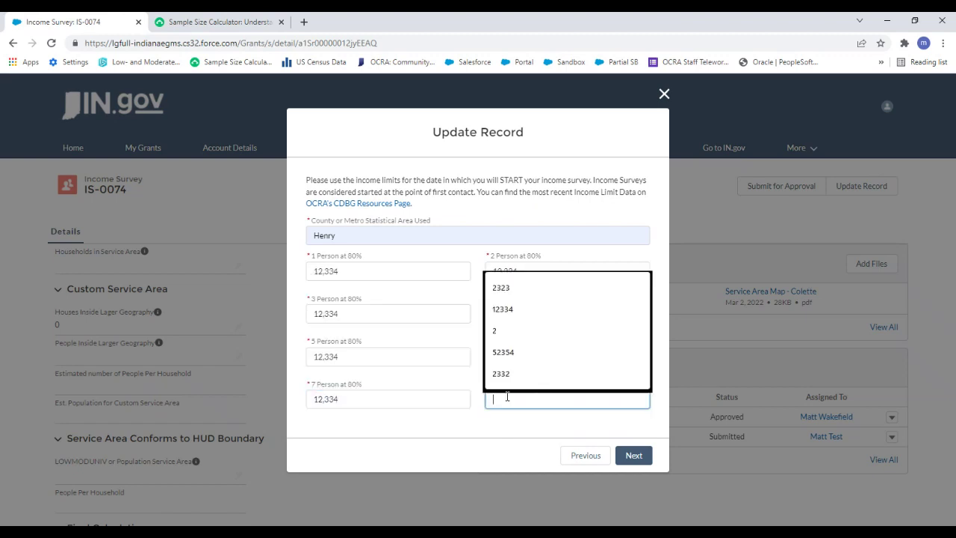
click(503, 295)
click(482, 420)
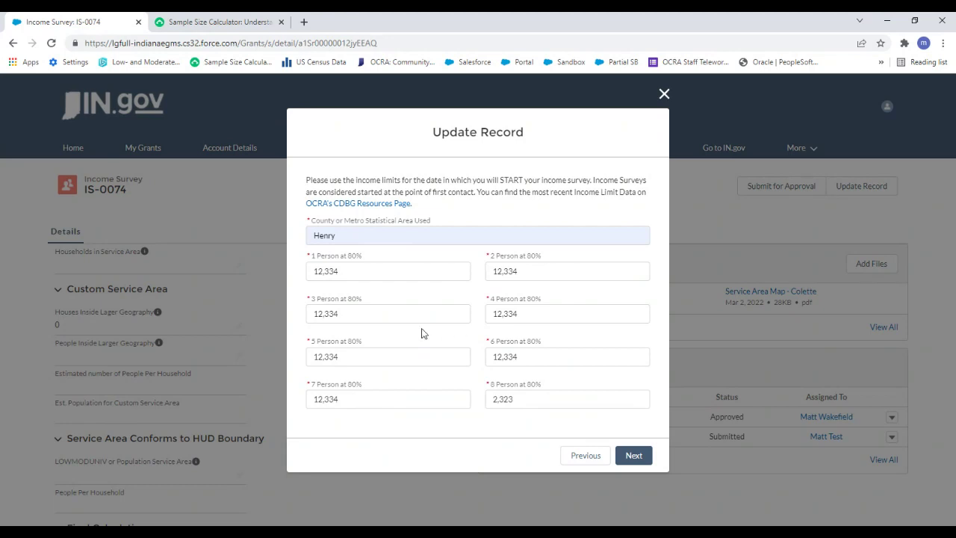
click(633, 458)
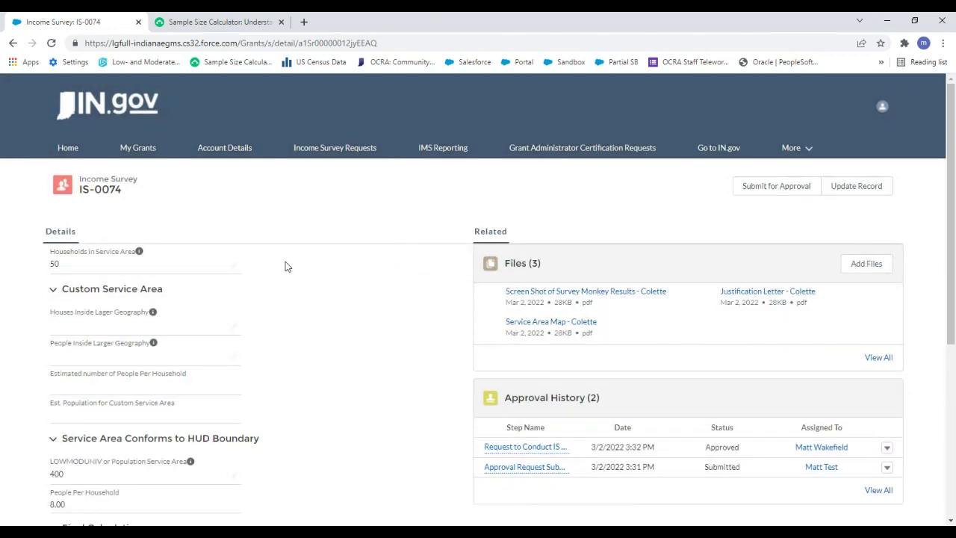
Step: Examine the updated record's people per household, final calculations, estimated households to survey and income limits
scroll(217, 277, down, 3)
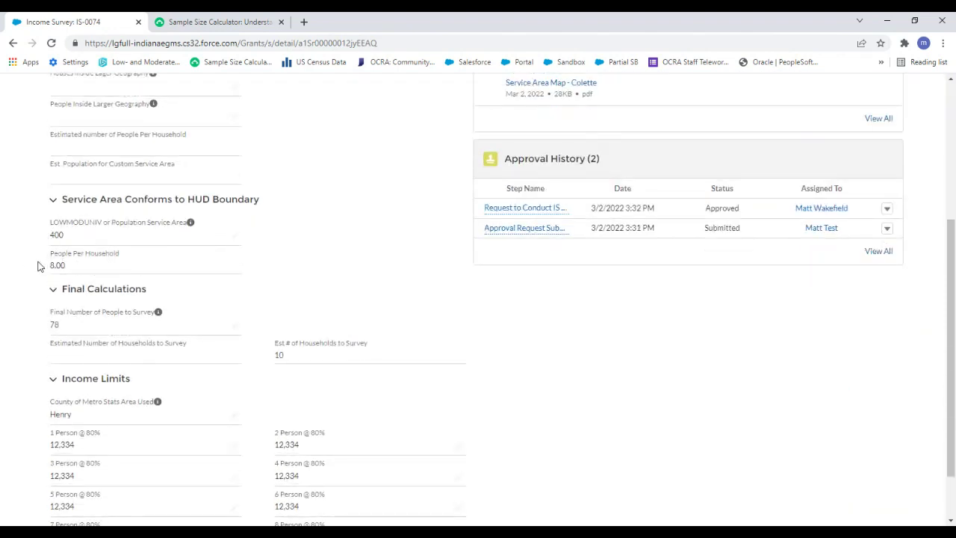
double_click(282, 354)
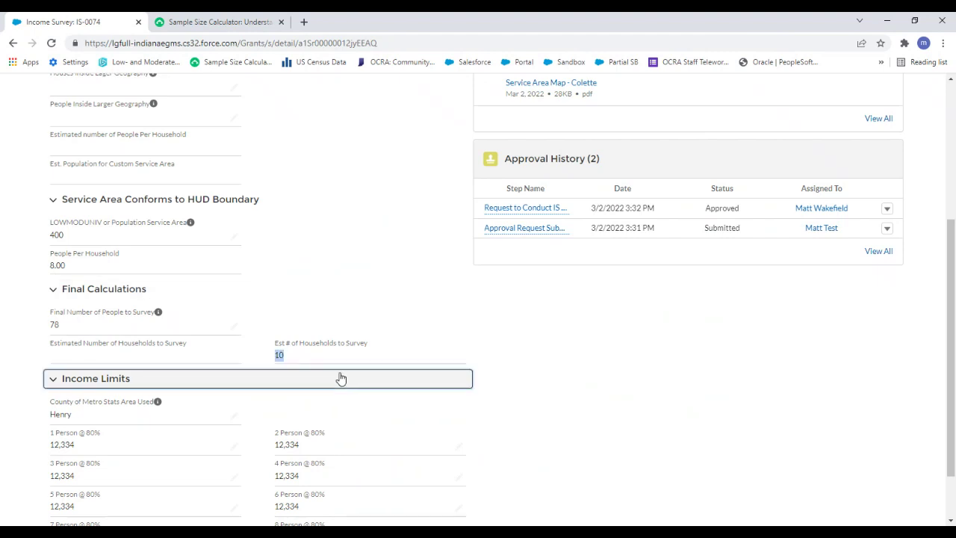
click(337, 378)
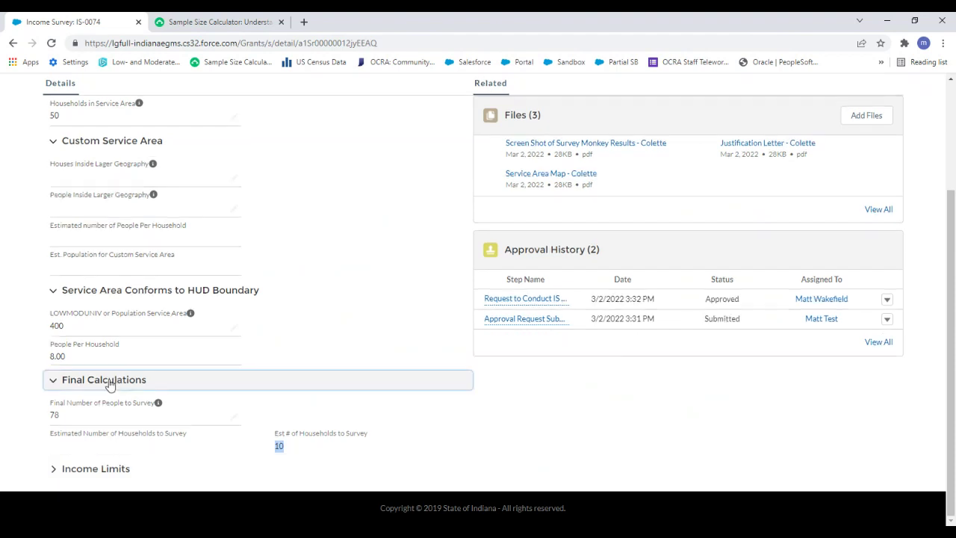
click(109, 381)
click(96, 446)
click(72, 468)
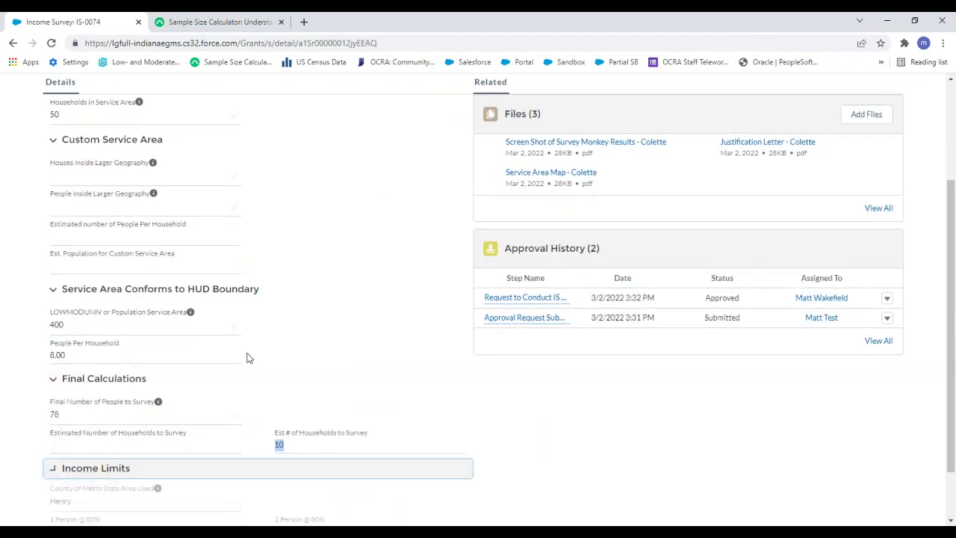
scroll(583, 386, down, 3)
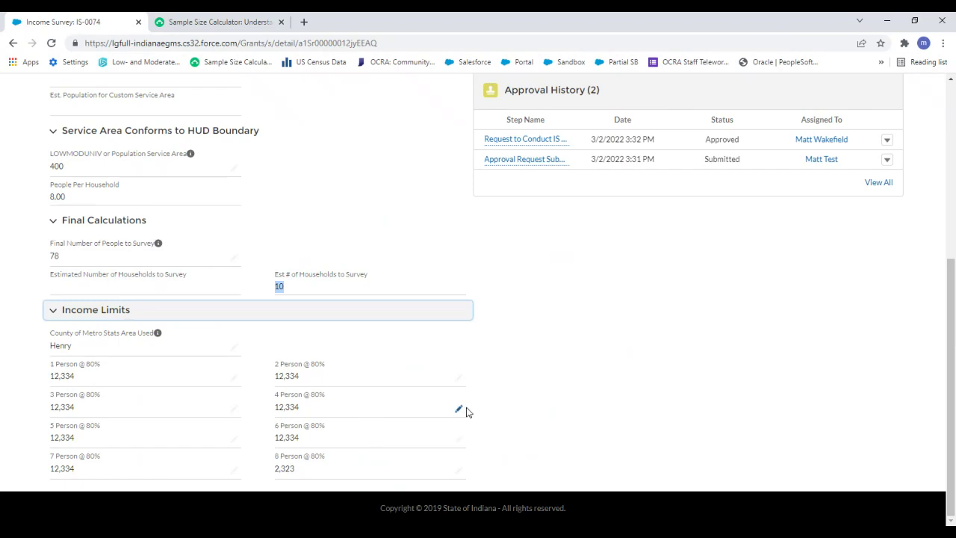
scroll(363, 427, up, 4)
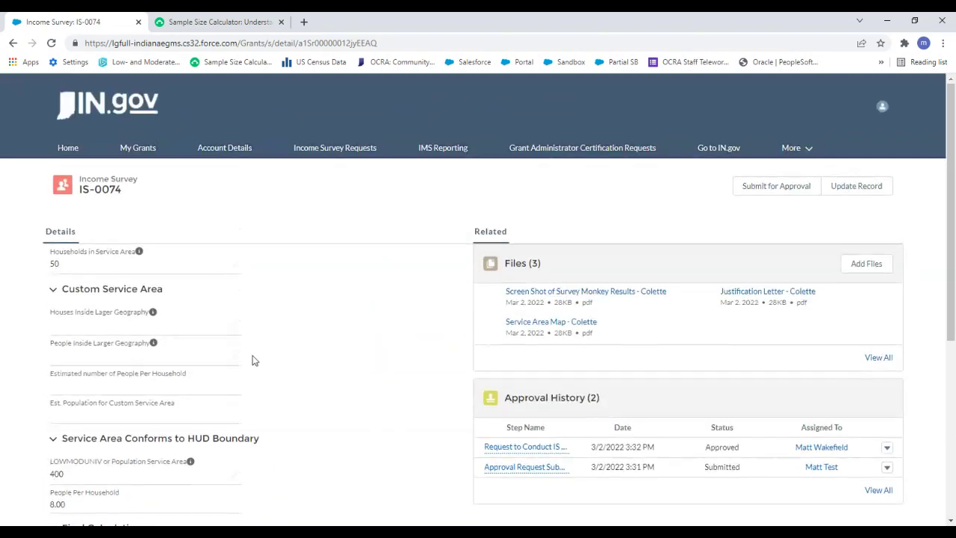
scroll(252, 358, down, 3)
double_click(278, 354)
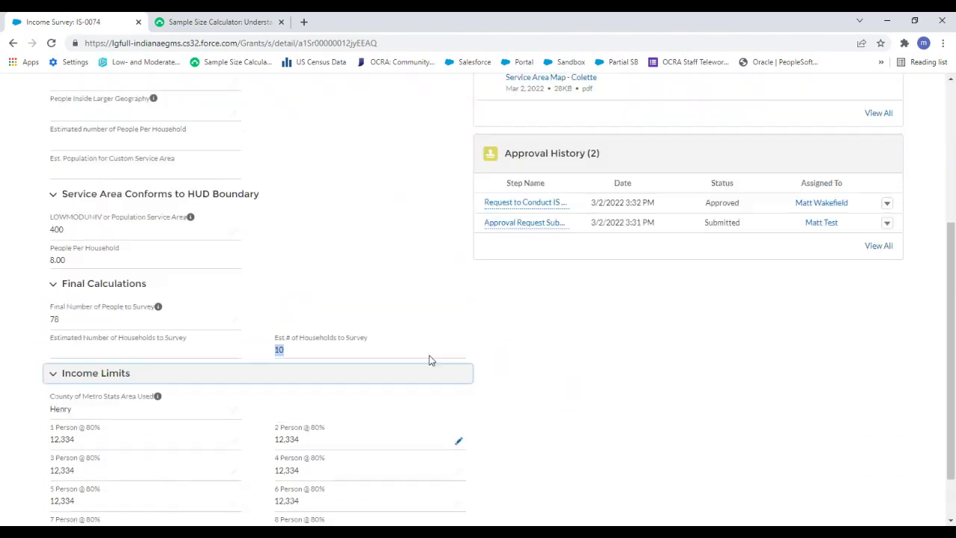
scroll(429, 358, up, 3)
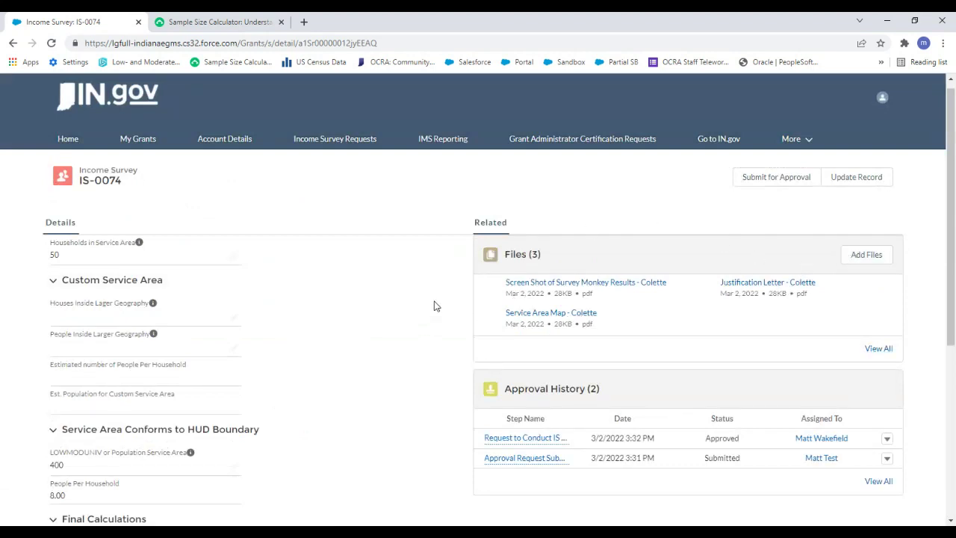
Step: Submit the pre-survey data for approval without comments and look over the record's status and survey sections
click(761, 184)
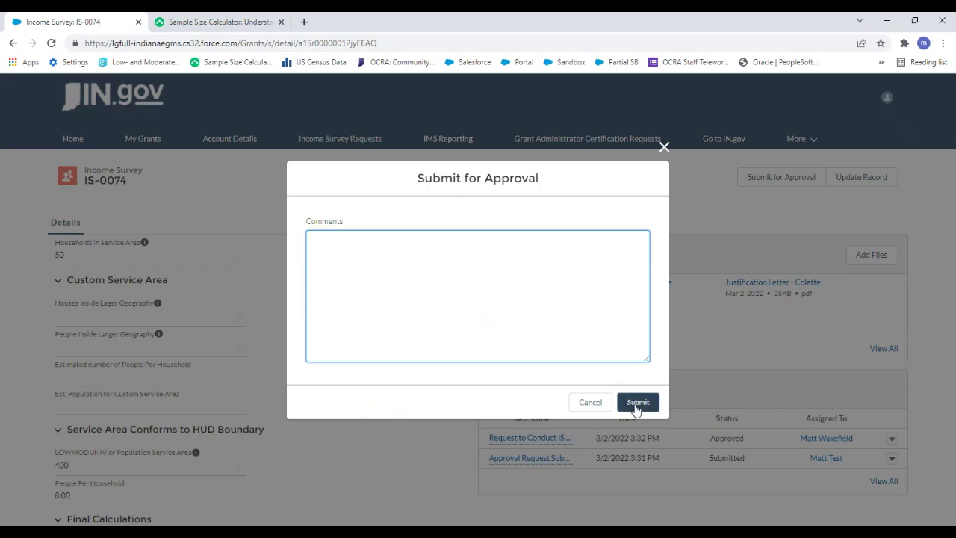
click(636, 408)
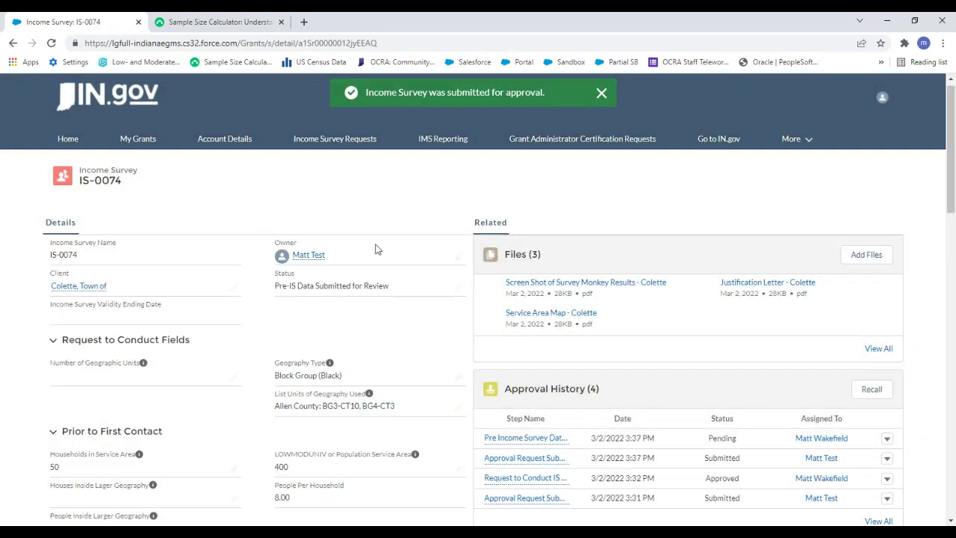
scroll(197, 327, down, 8)
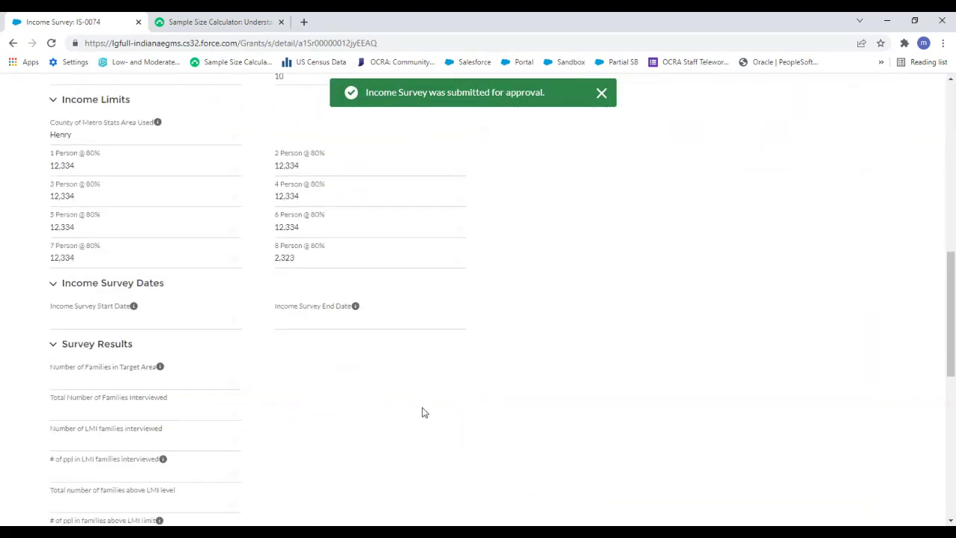
scroll(305, 306, up, 9)
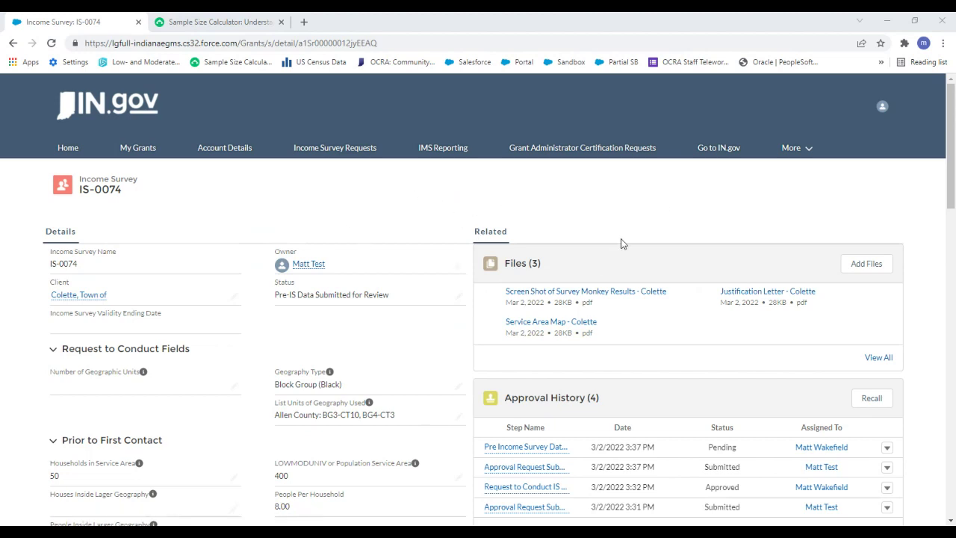
Step: Reload the income survey record and examine its survey dates, Survey Results, calculations, and Methodology and Uploads sections
click(51, 43)
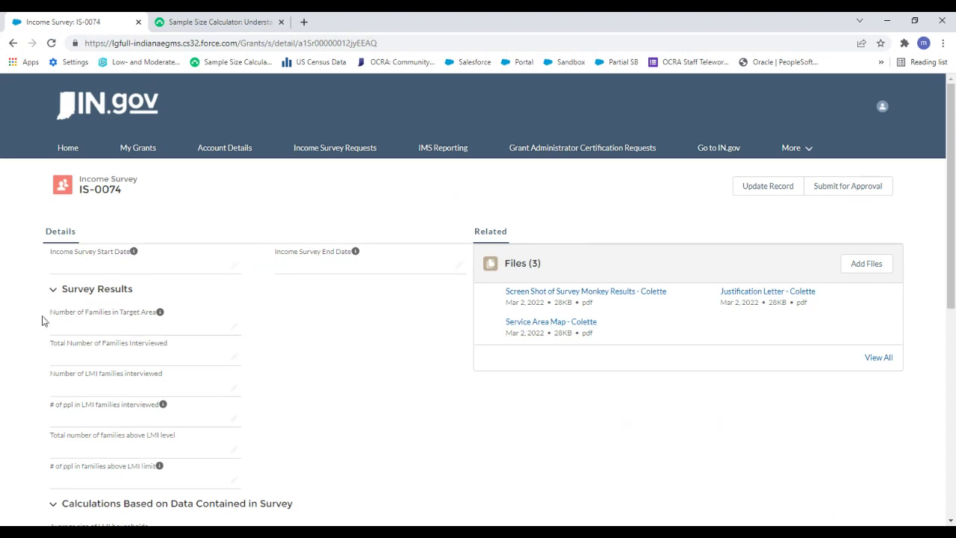
scroll(479, 345, down, 1)
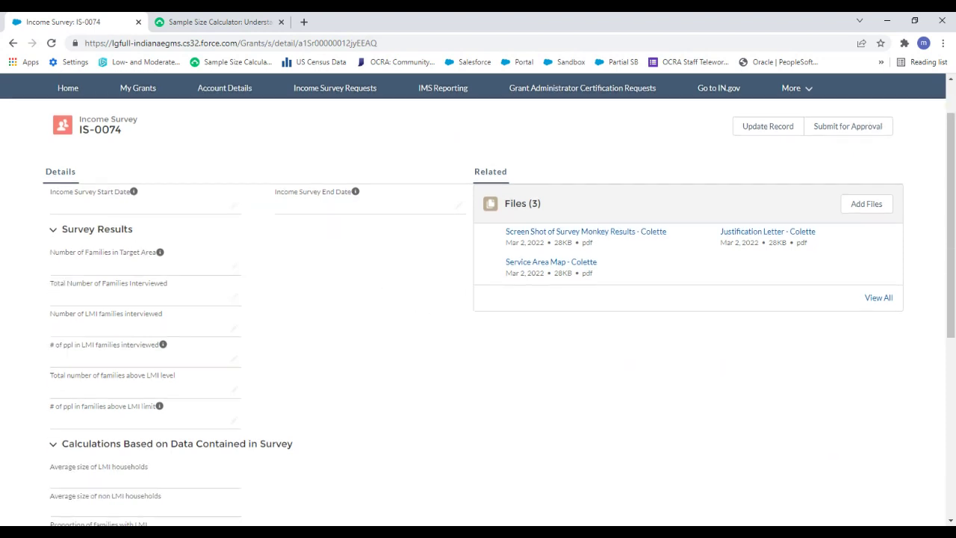
scroll(329, 358, down, 6)
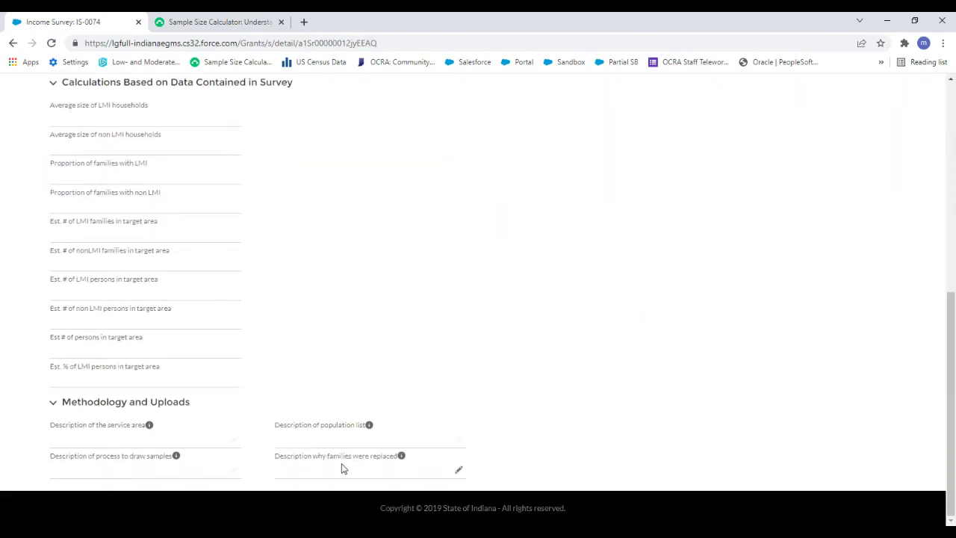
scroll(311, 192, up, 4)
scroll(373, 265, up, 2)
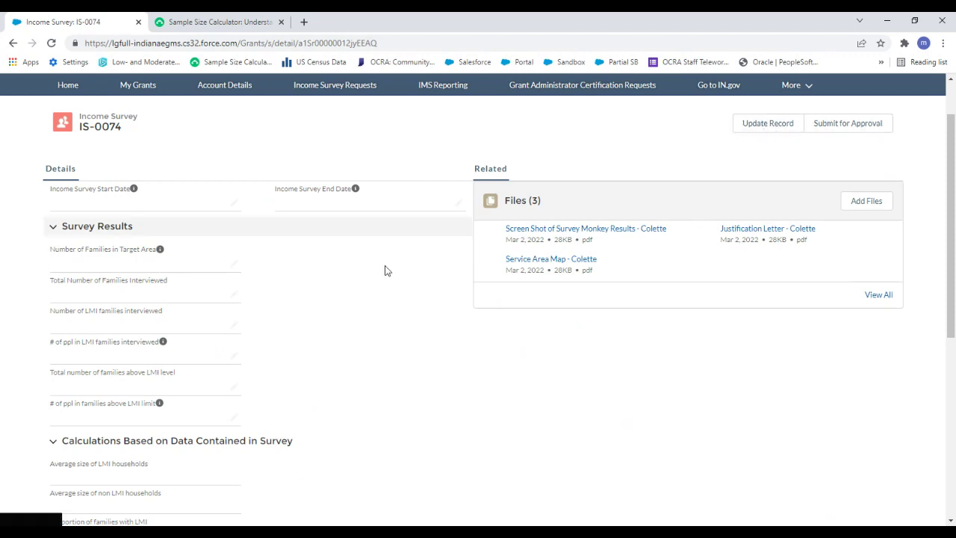
scroll(183, 201, down, 2)
scroll(224, 358, down, 3)
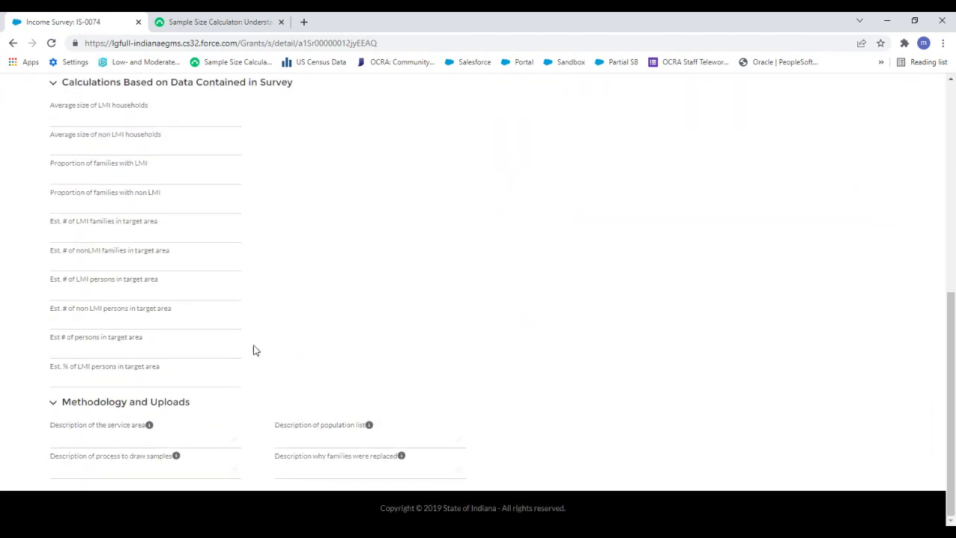
scroll(254, 370, up, 6)
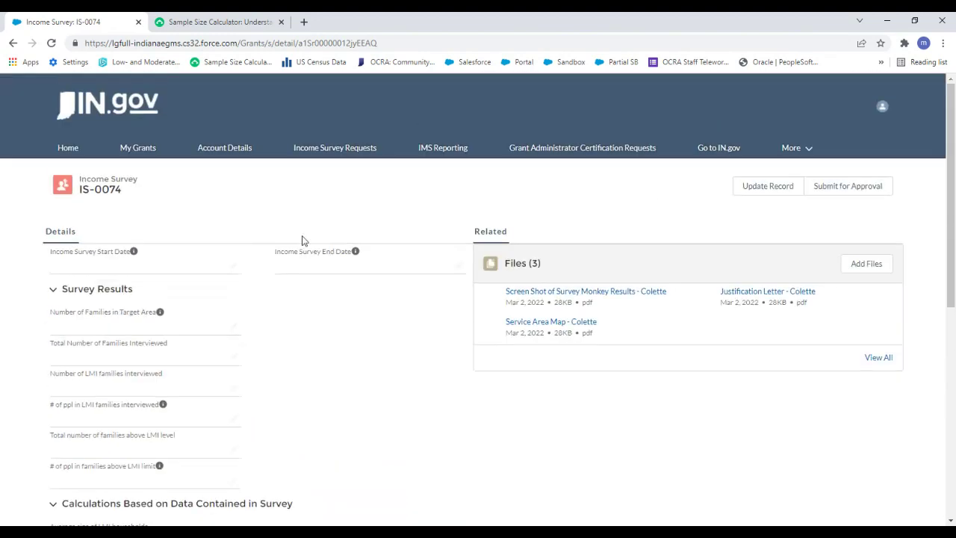
Step: Start updating the record and set the income survey start date to Mar 8, 2022 and the end date to Apr 1, 2022
click(777, 187)
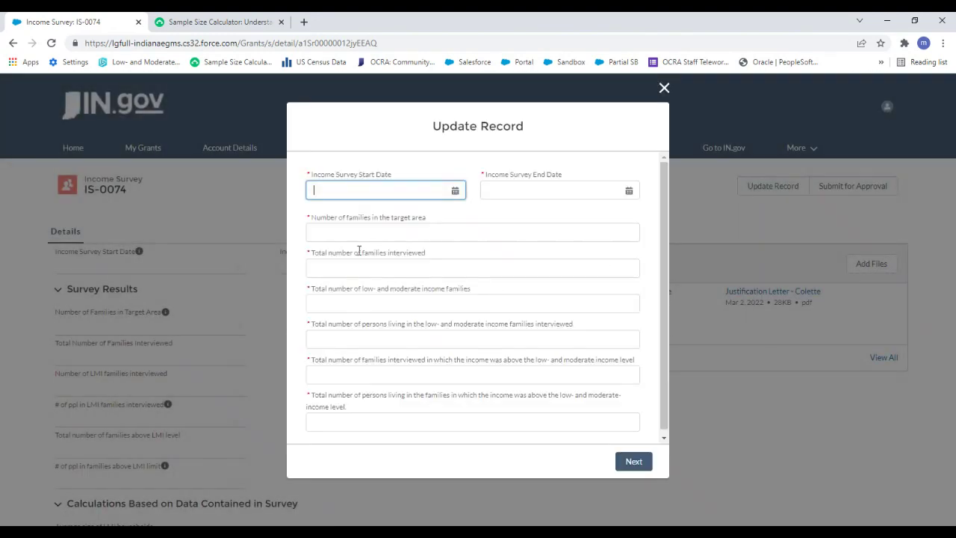
click(392, 194)
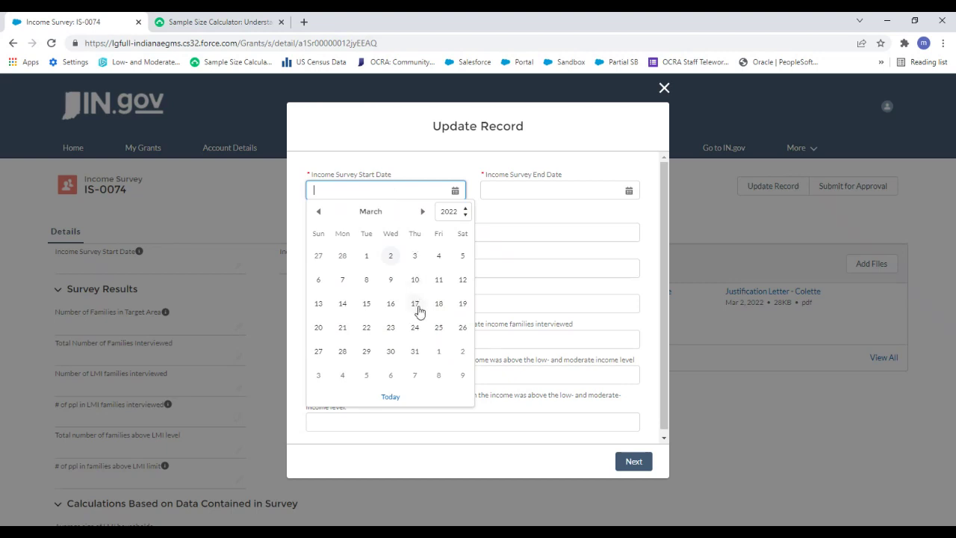
click(370, 278)
click(496, 188)
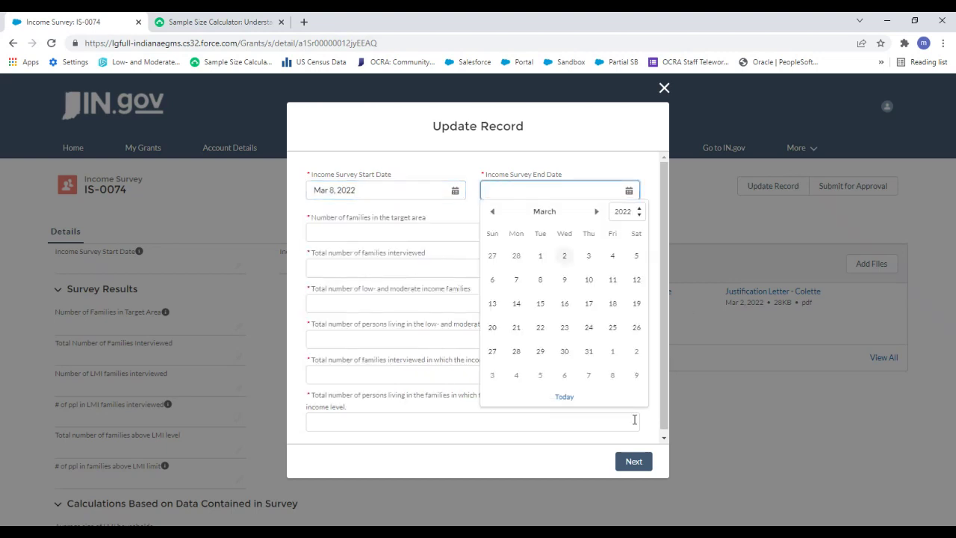
click(611, 354)
Step: Enter 200 families in the target area, 50 families interviewed and 20 low- and moderate-income families
click(341, 231)
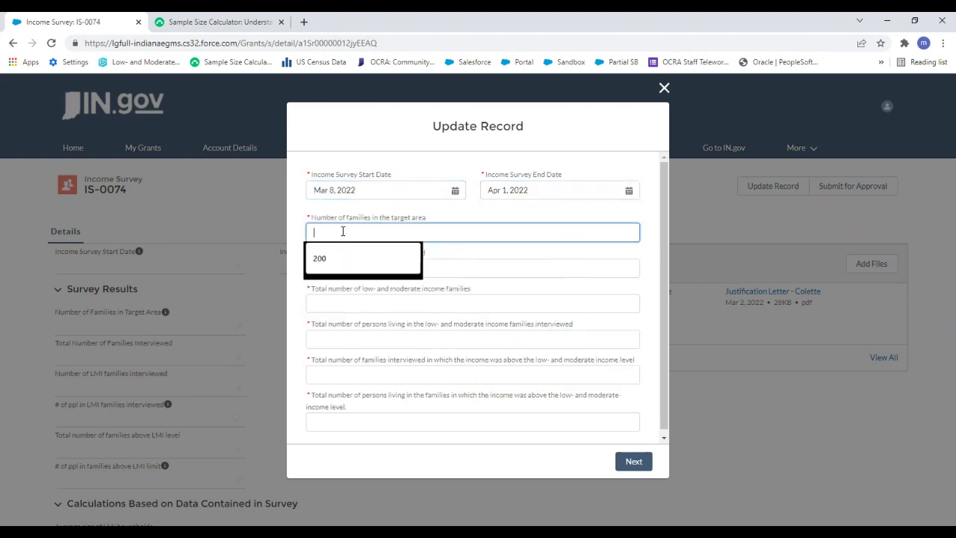
click(383, 257)
scroll(434, 277, down, 1)
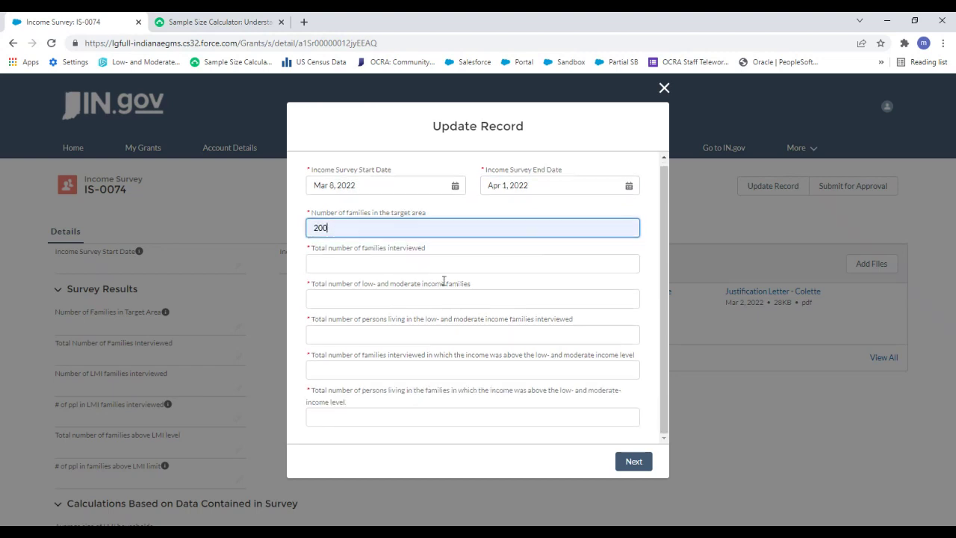
click(415, 261)
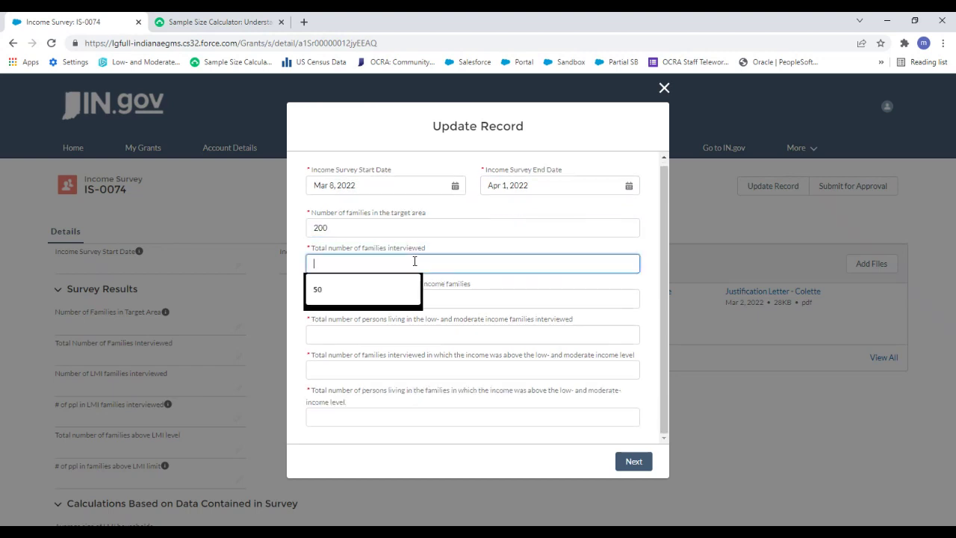
click(374, 284)
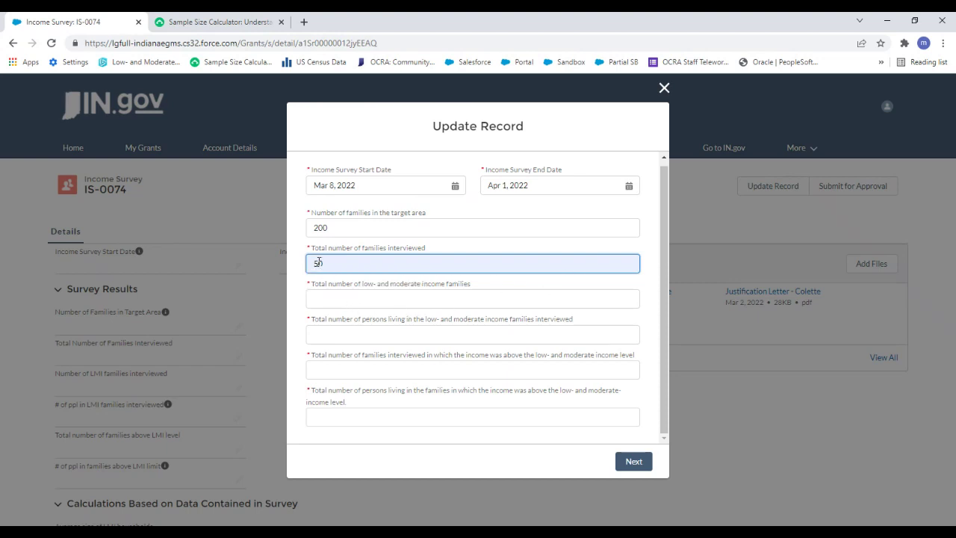
click(366, 300)
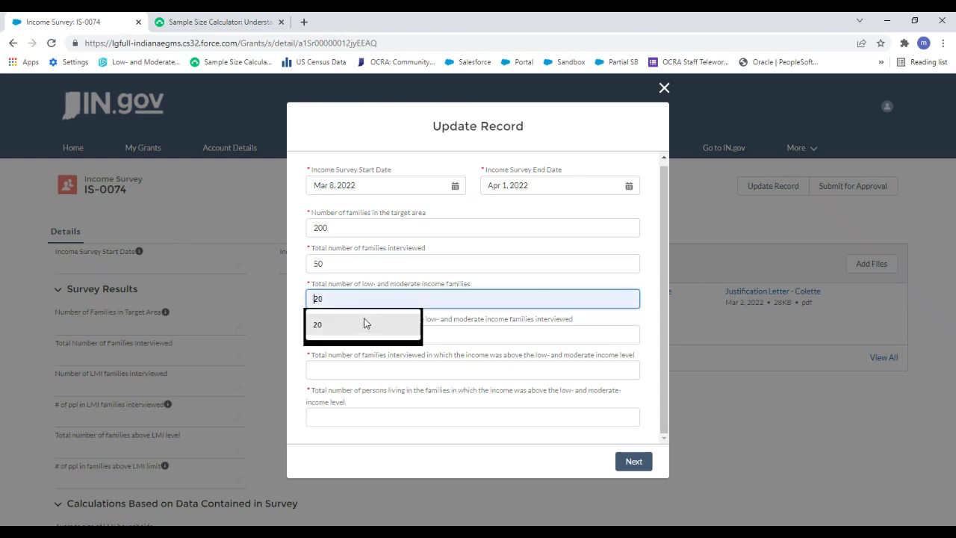
click(365, 324)
Step: Enter 90 persons in low- and moderate-income families, 30 families above that income level with 110 persons, and continue to the descriptions
click(367, 334)
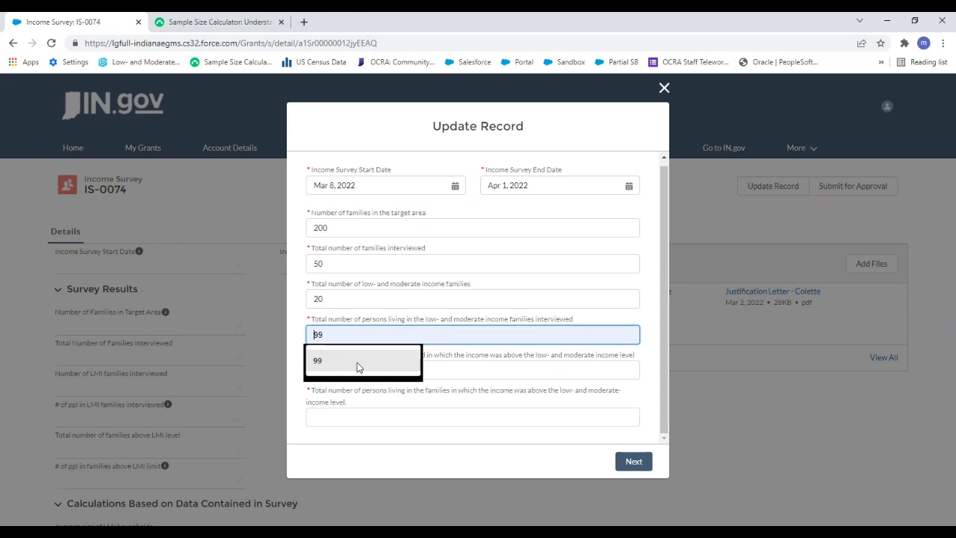
click(357, 362)
double_click(326, 337)
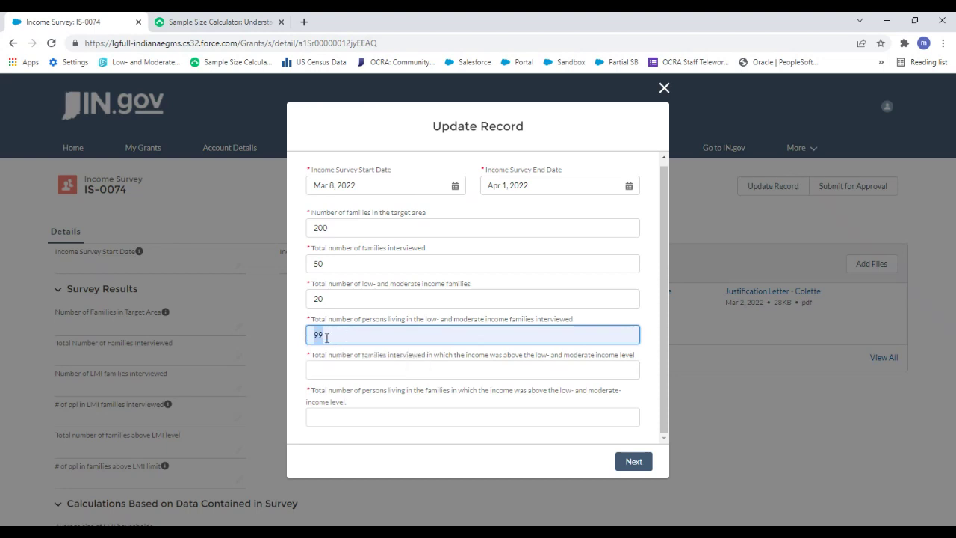
text(90)
click(489, 370)
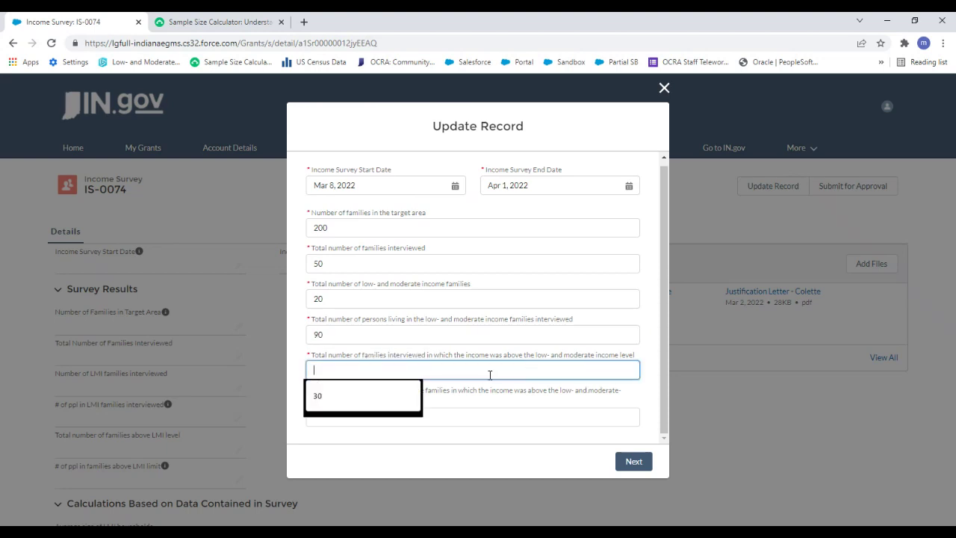
click(365, 396)
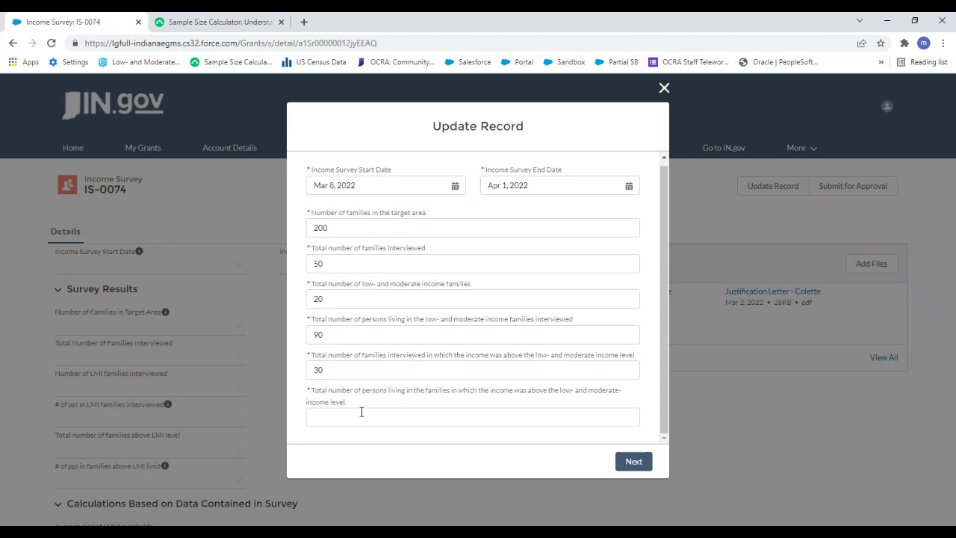
click(357, 419)
text(110)
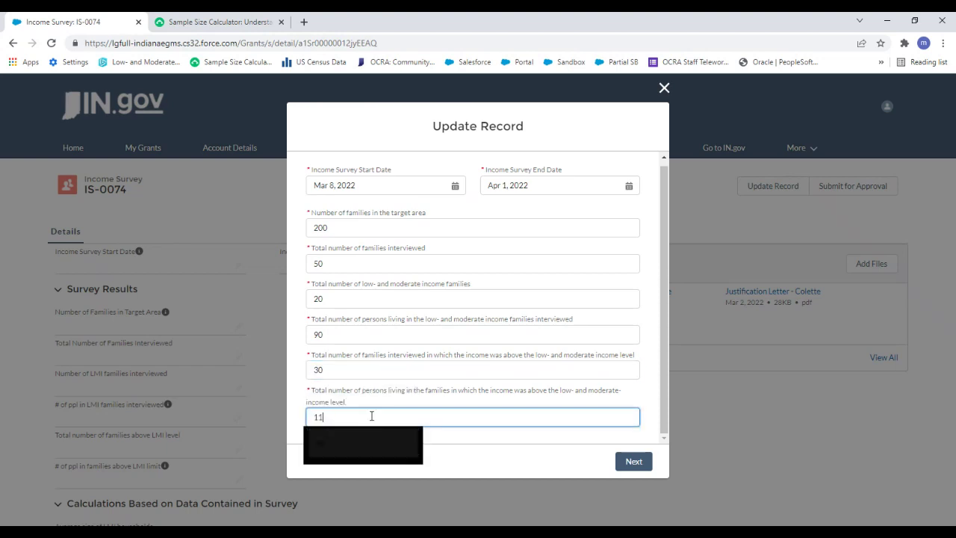
click(629, 393)
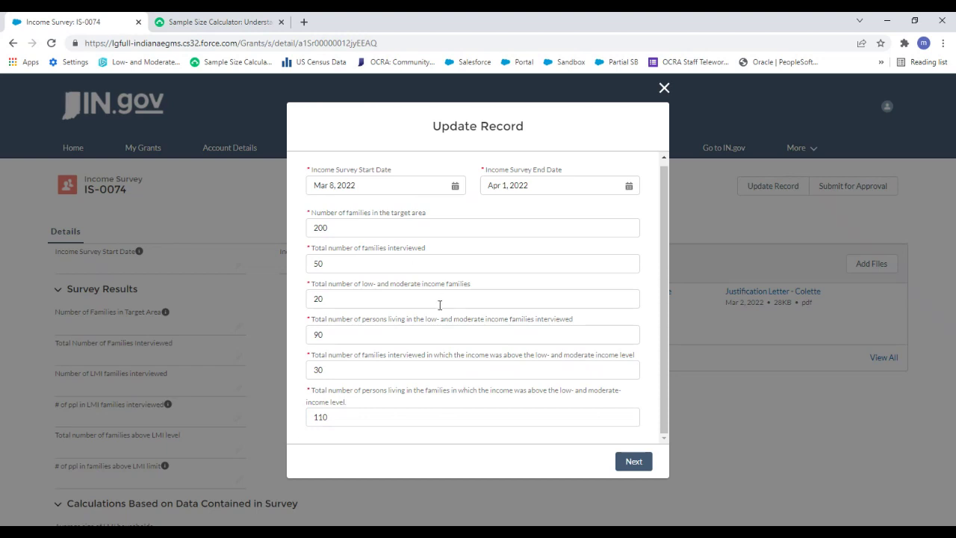
click(646, 463)
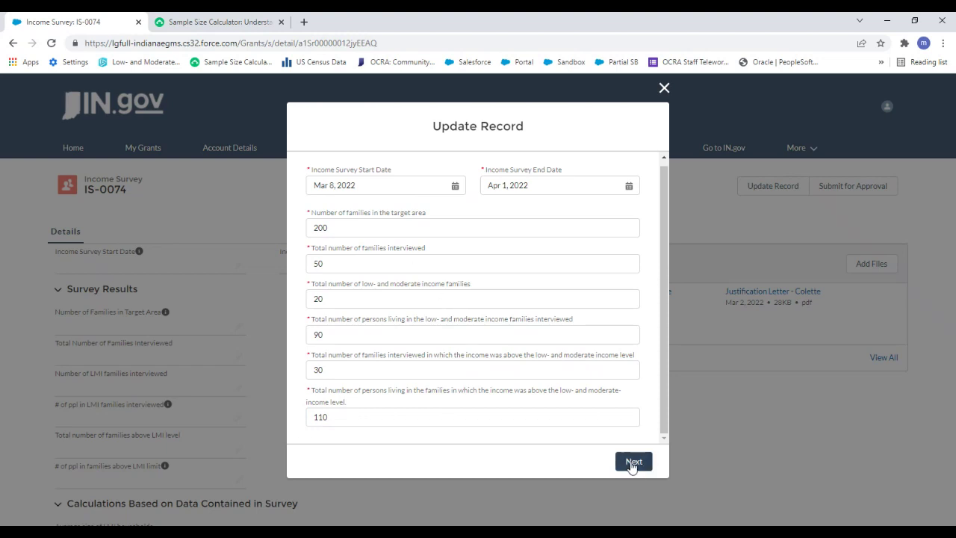
click(634, 461)
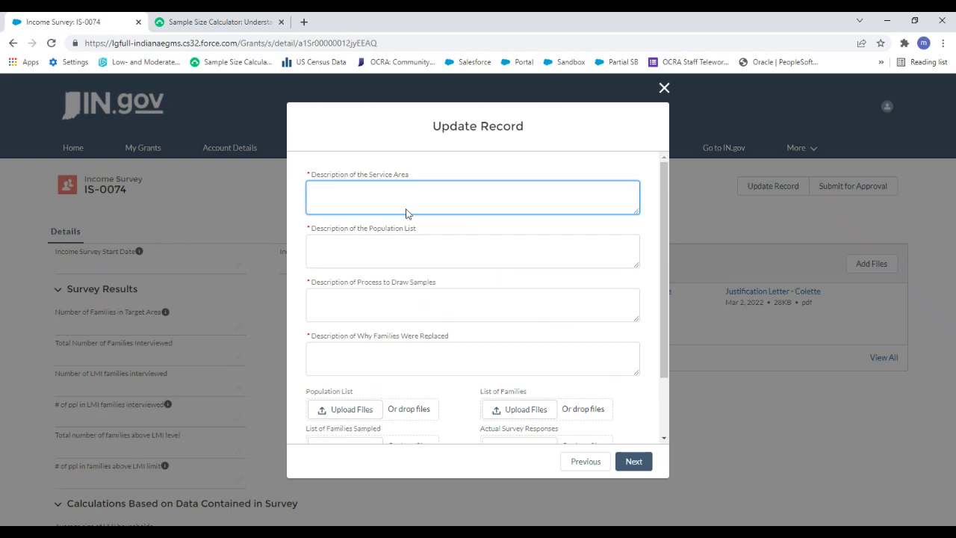
Step: Describe the service area as "asdf", population list as "asfa", sample-drawing process as "asf" and why families were replaced as "asfa"
text(asdf)
click(470, 304)
click(495, 247)
text(asfa)
click(400, 304)
text(asf)
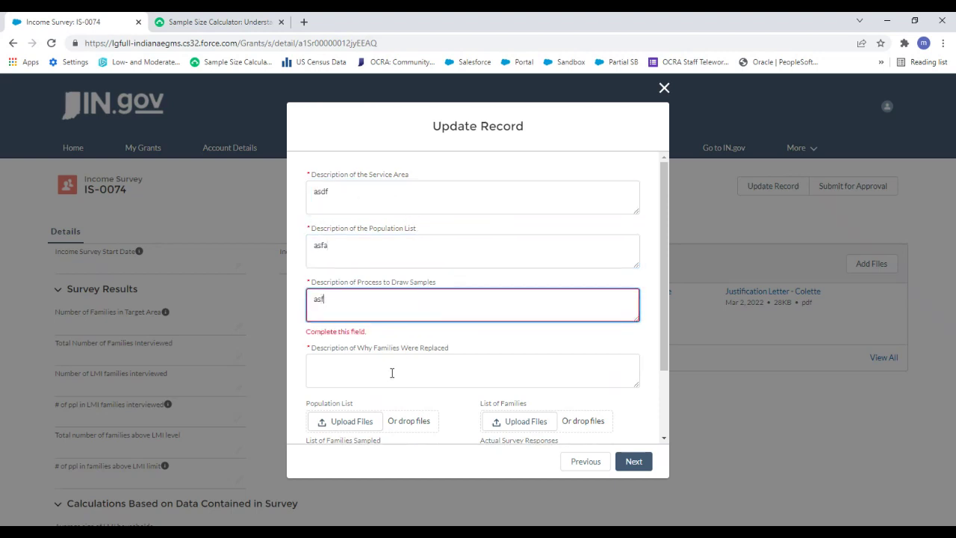
click(391, 373)
text(asfa)
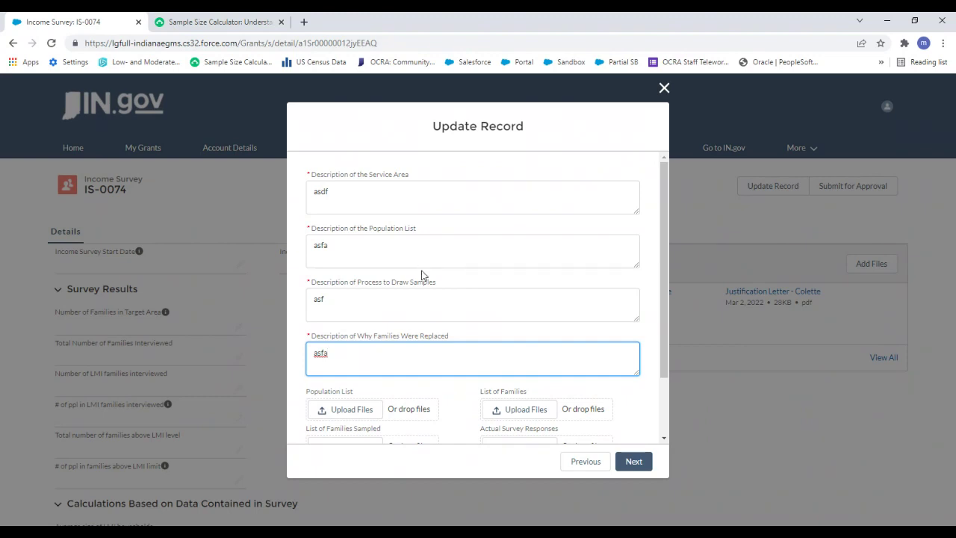
Step: Upload the file Population List - Colette as the survey's population list
scroll(424, 277, down, 2)
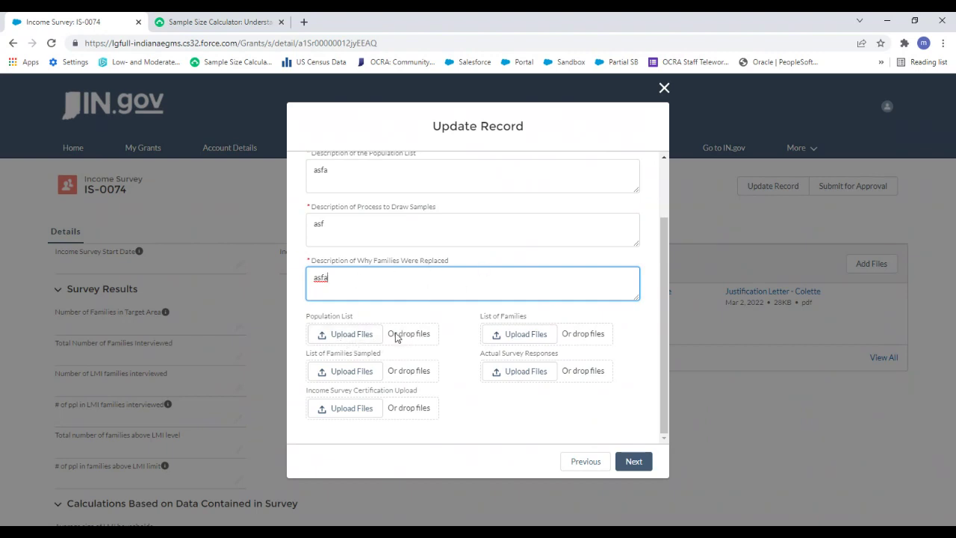
click(356, 335)
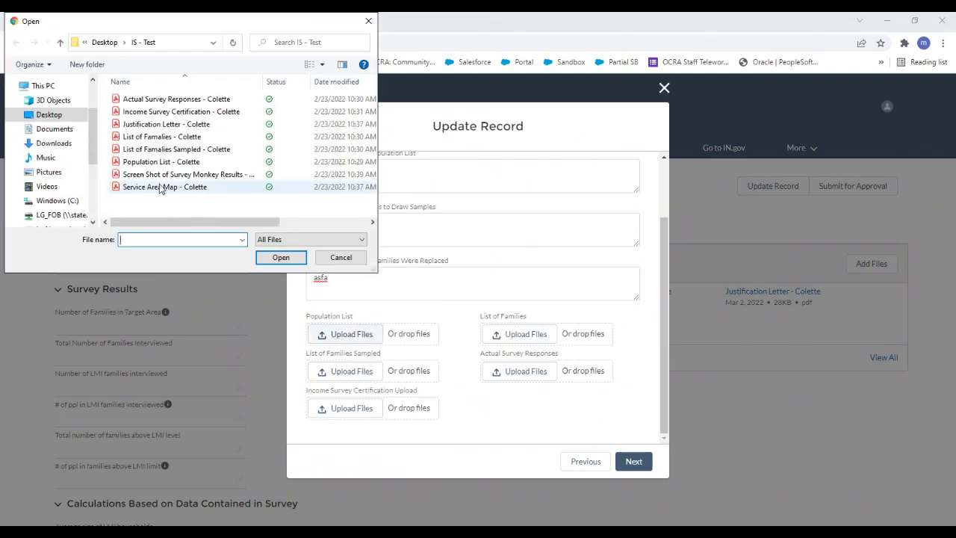
double_click(153, 162)
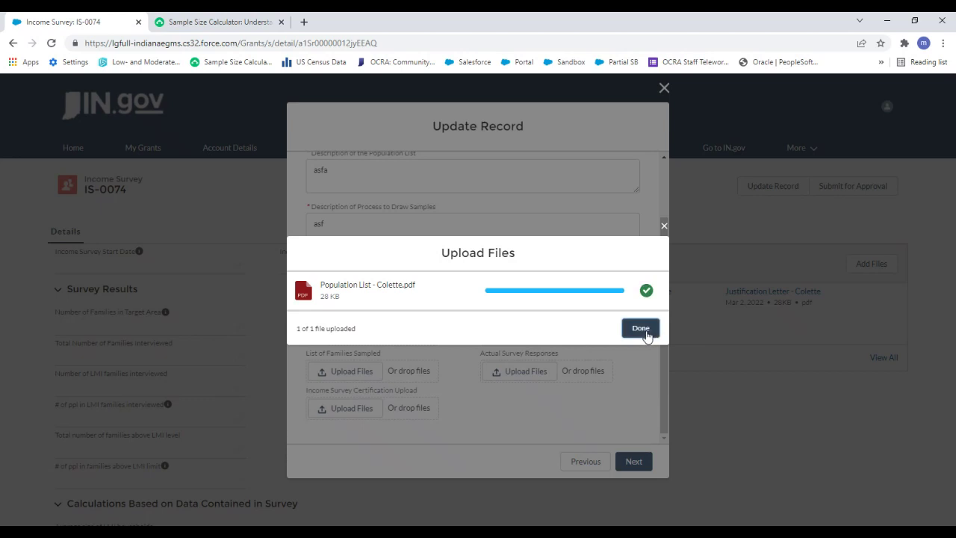
click(639, 329)
Step: Upload the file List of Famalies - Colette under List of Families Sampled
scroll(422, 369, down, 2)
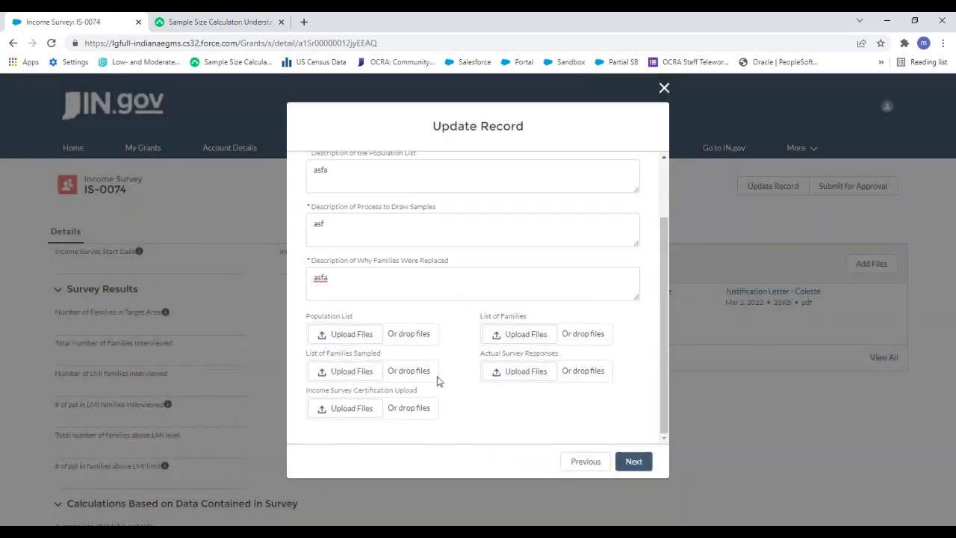
click(351, 371)
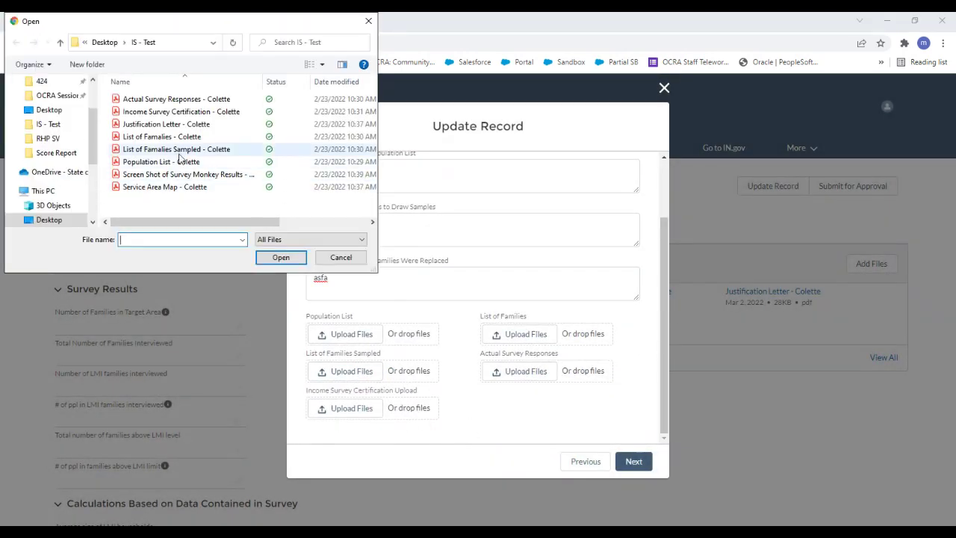
double_click(163, 135)
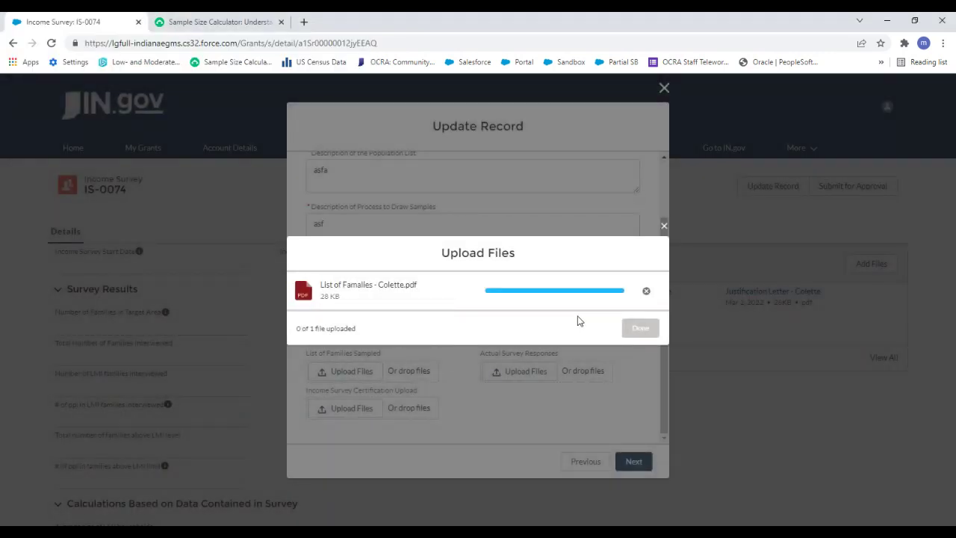
click(638, 327)
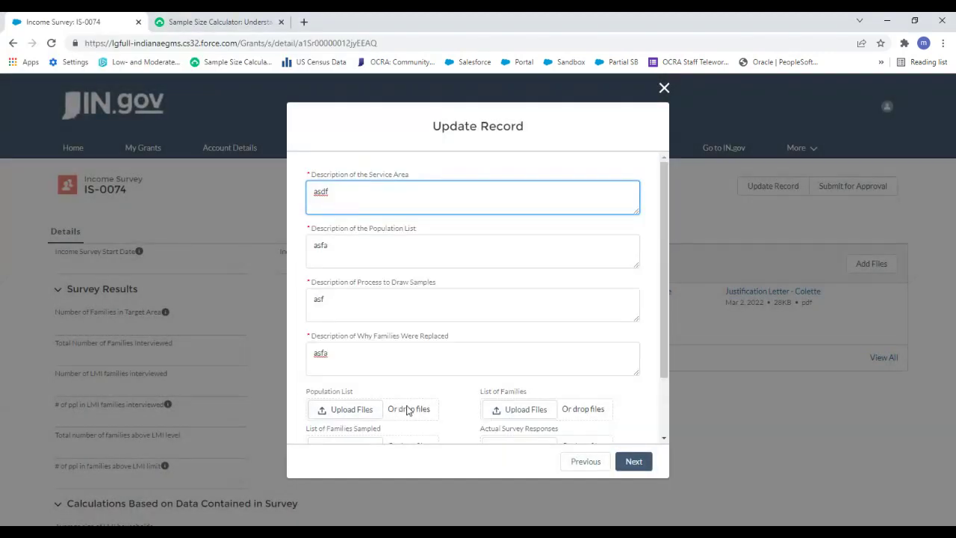
Step: Finish the record update without further uploads and look over the saved survey results and calculations
scroll(422, 403, down, 2)
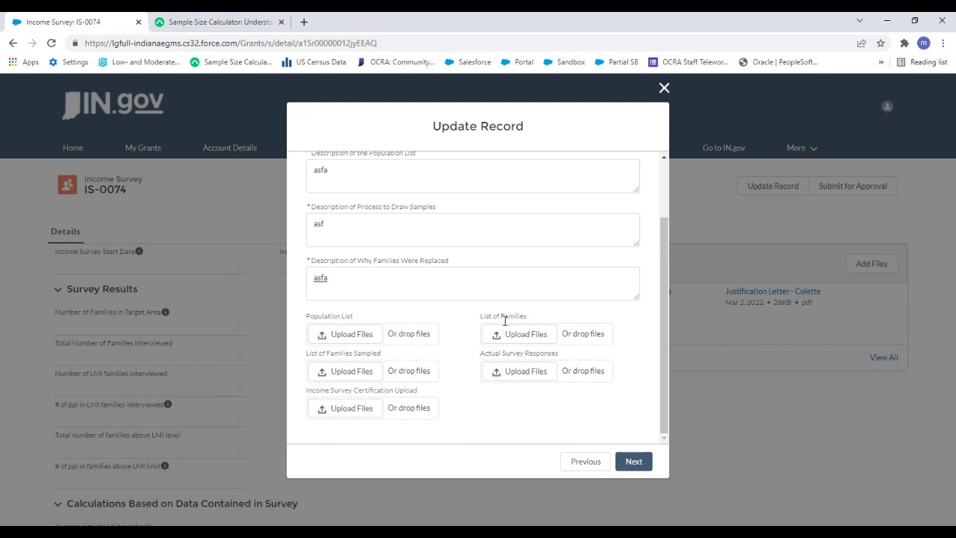
click(634, 463)
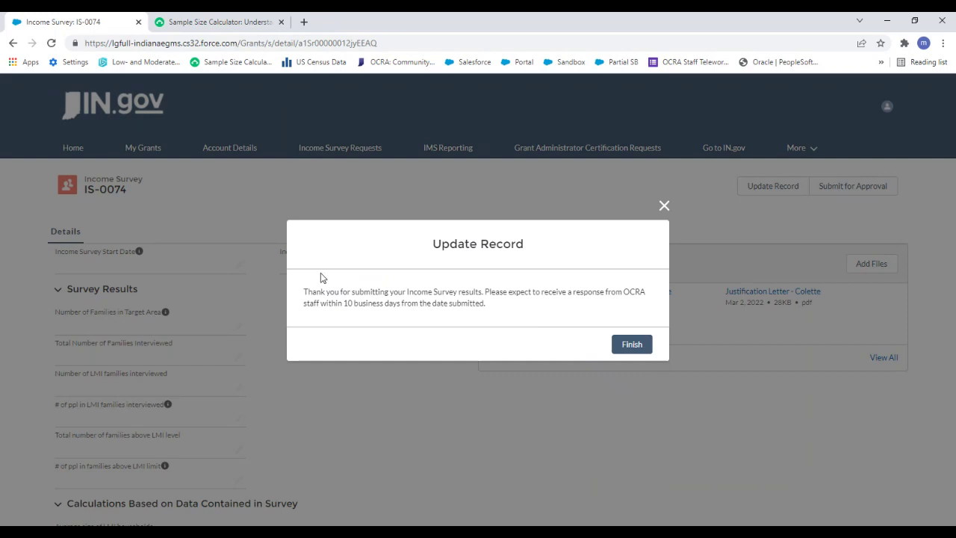
click(632, 347)
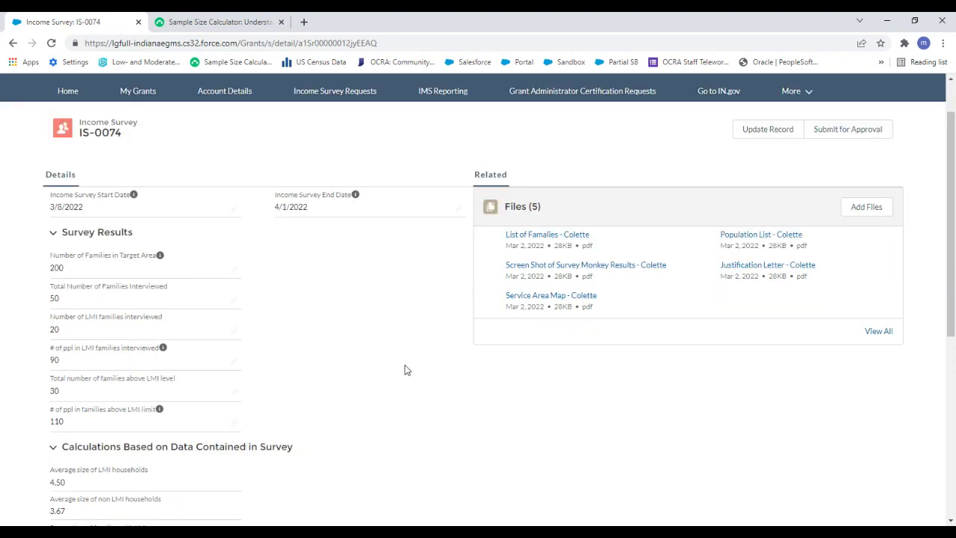
scroll(429, 355, down, 4)
scroll(430, 353, up, 4)
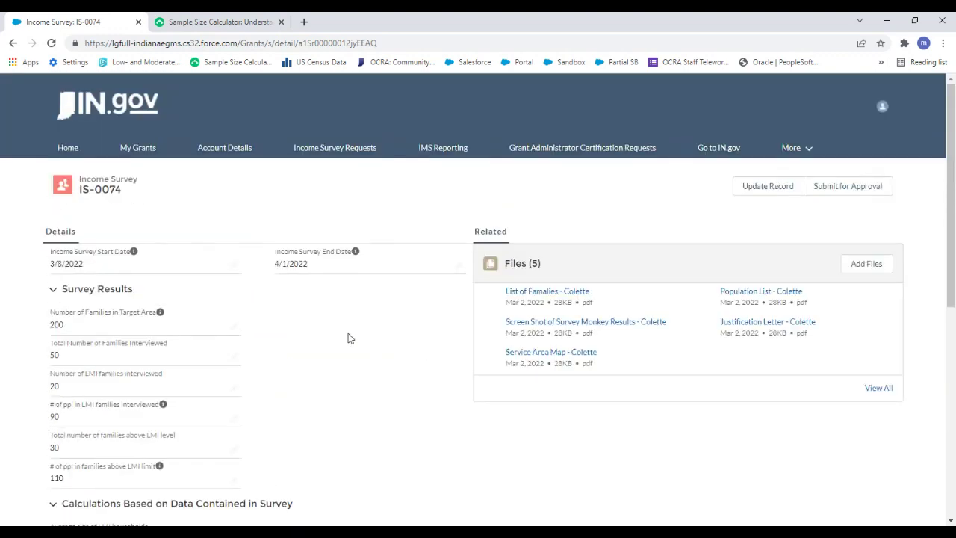
Step: Set the number of LMI families interviewed to 21 and families above LMI level to 29, save, and check the calculations
scroll(380, 367, down, 1)
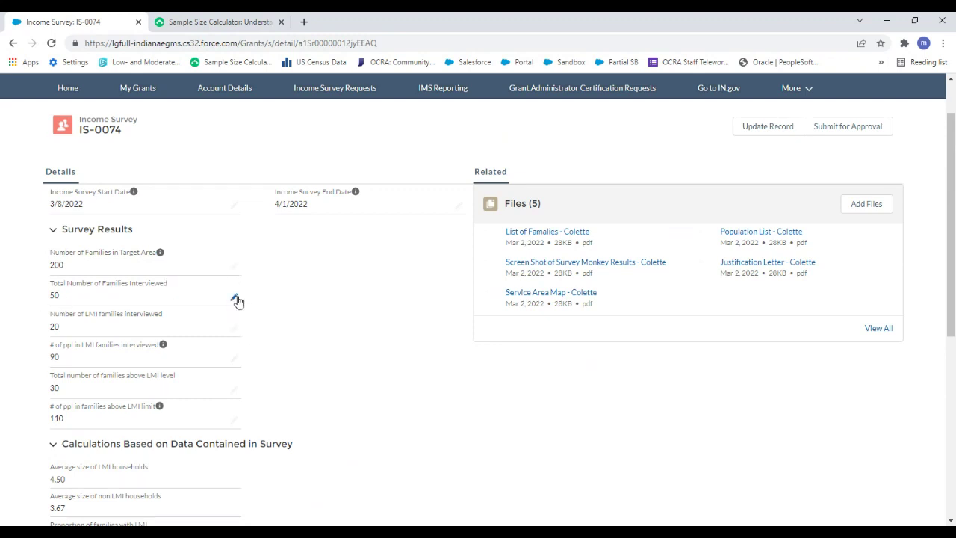
click(236, 330)
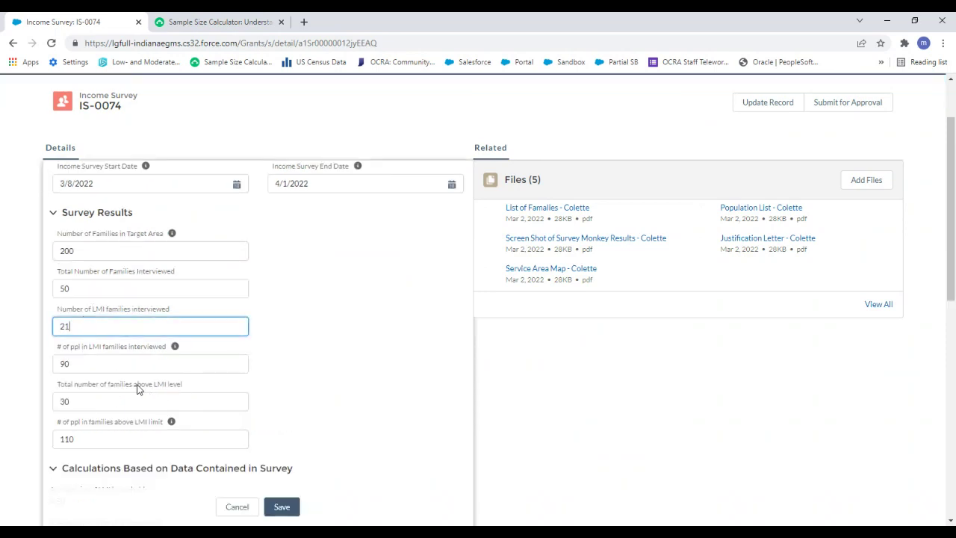
click(112, 400)
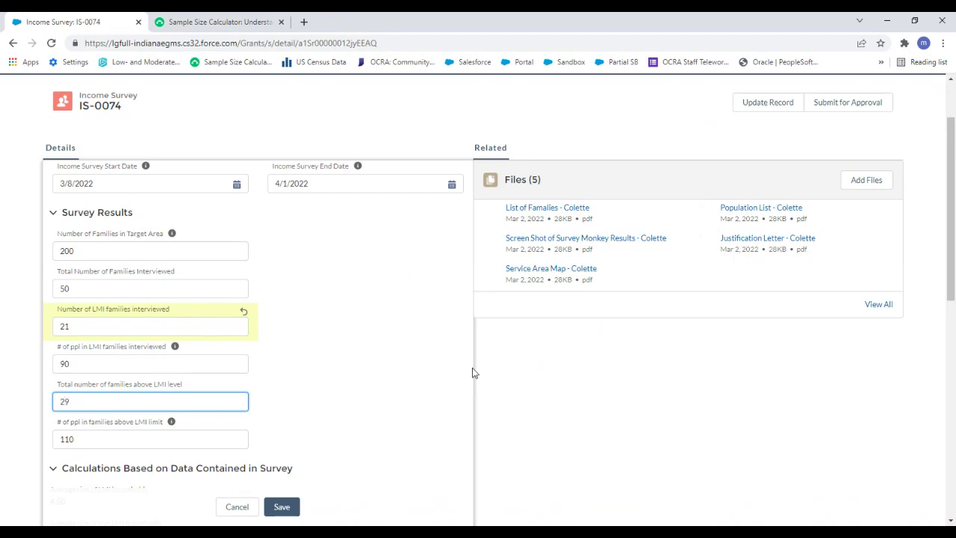
click(281, 506)
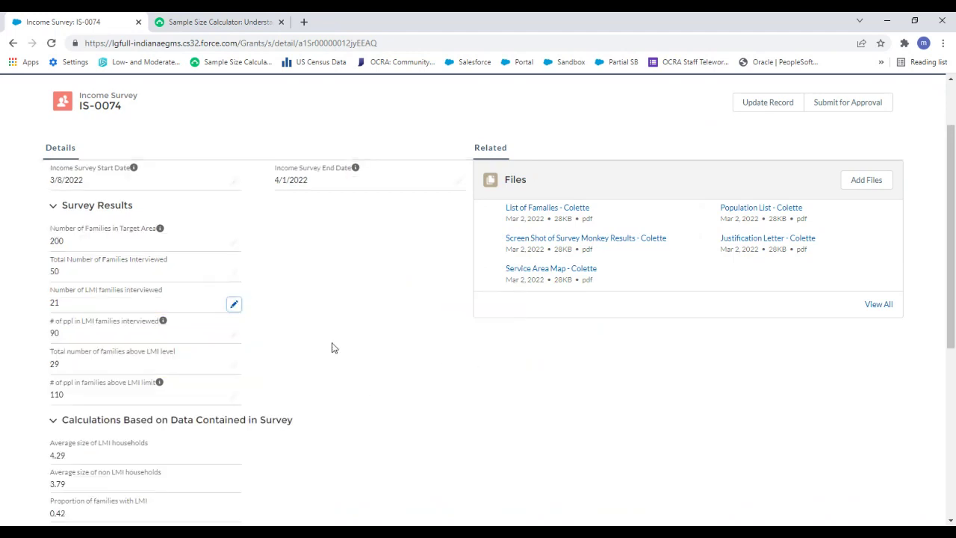
scroll(153, 342, down, 5)
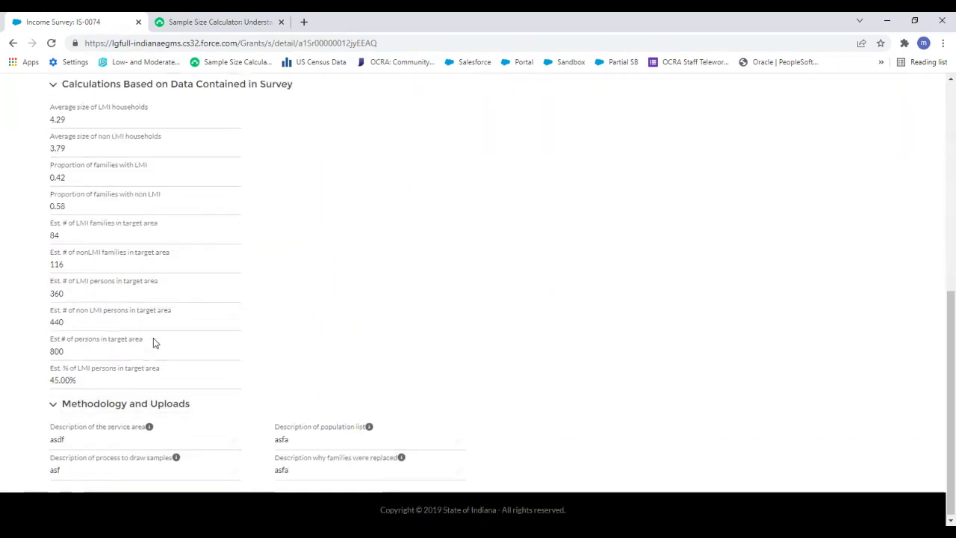
scroll(153, 342, up, 5)
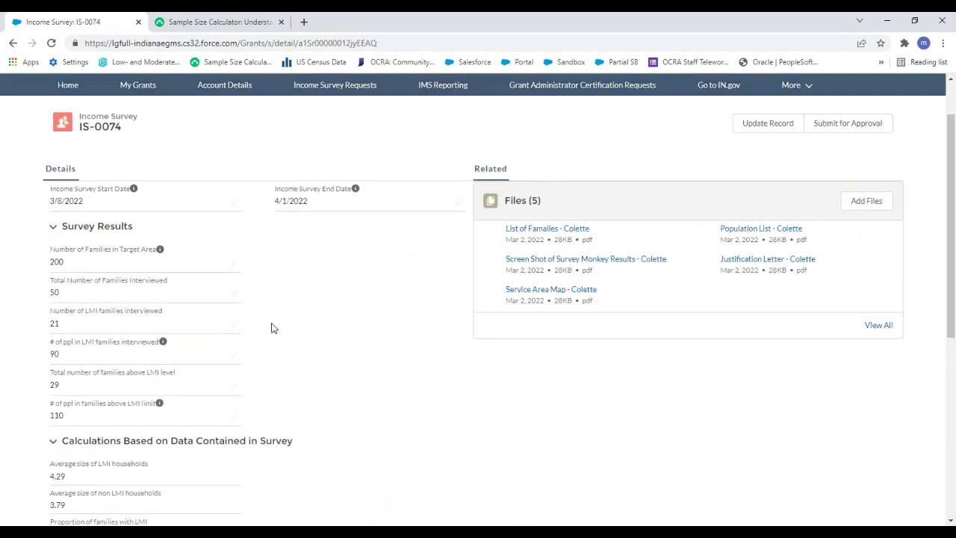
click(767, 127)
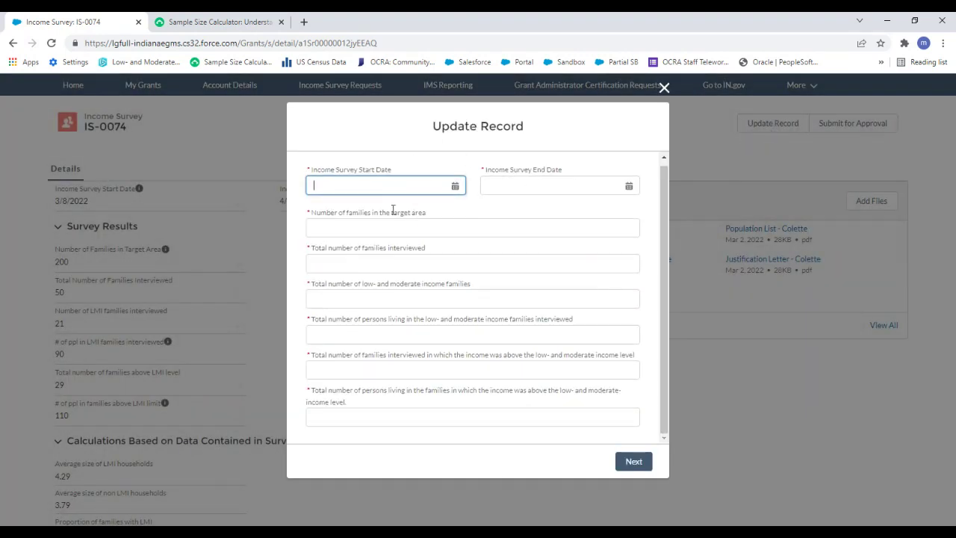
click(664, 89)
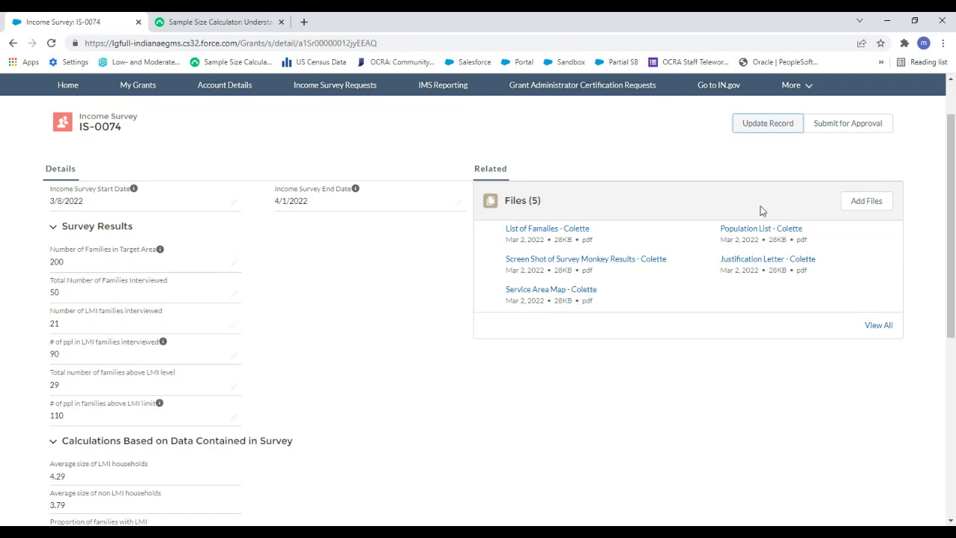
click(762, 128)
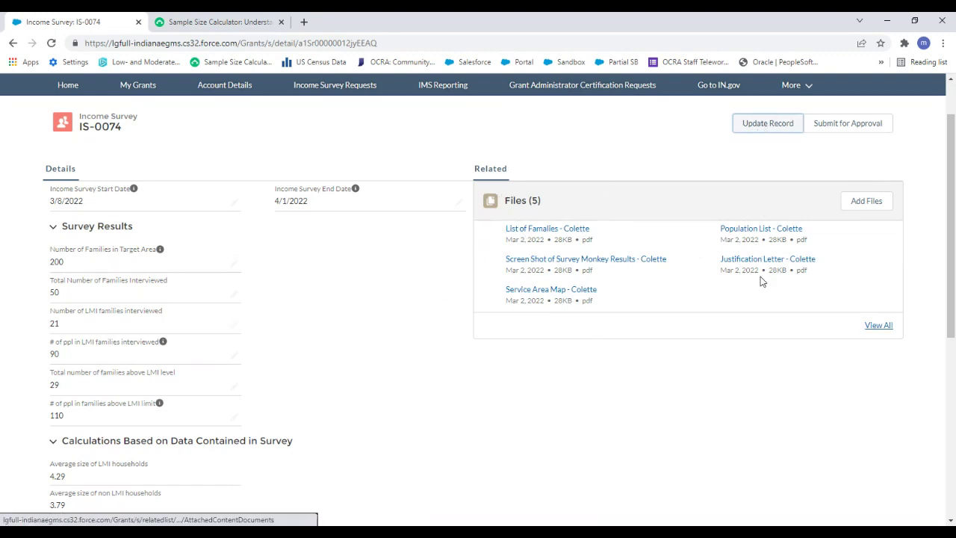
Step: Submit the income survey results for approval without comments
scroll(444, 335, down, 2)
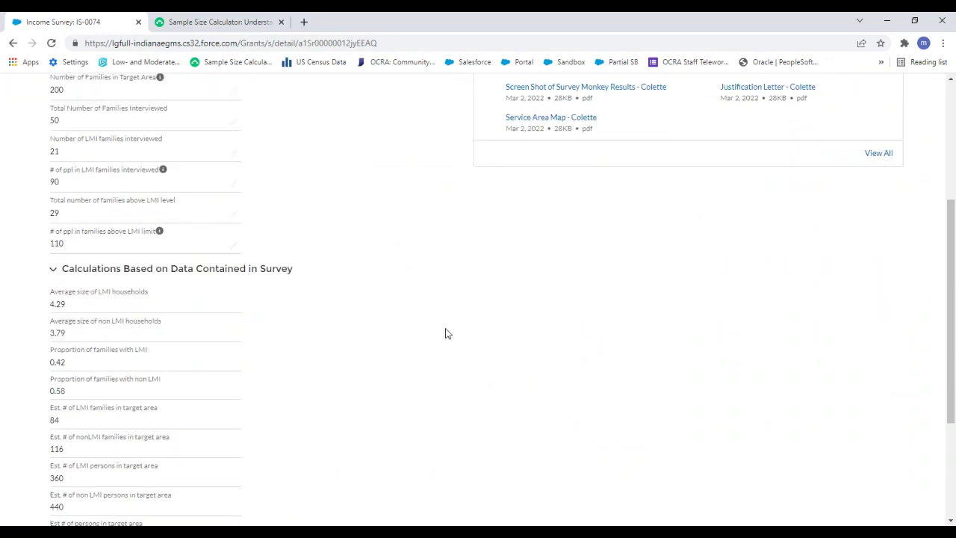
scroll(446, 337, up, 4)
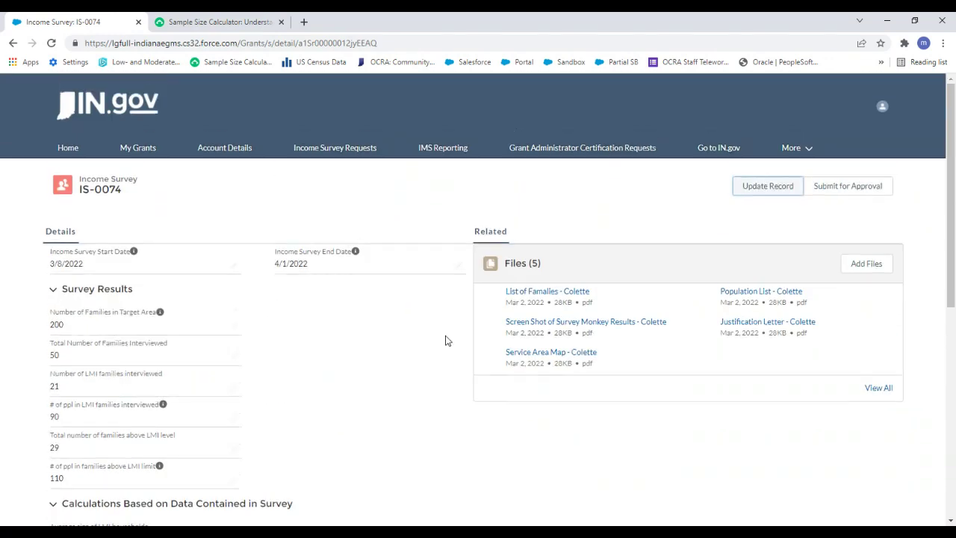
click(829, 194)
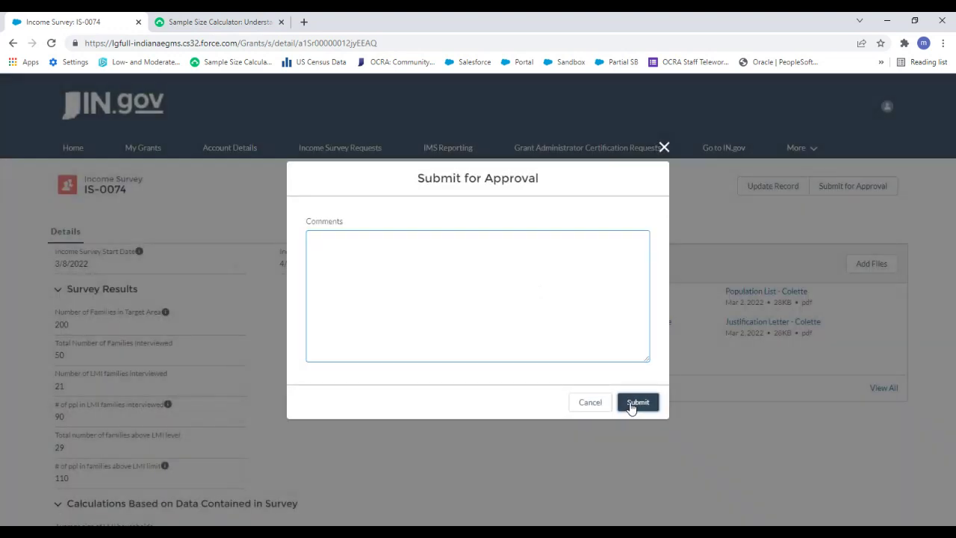
click(637, 402)
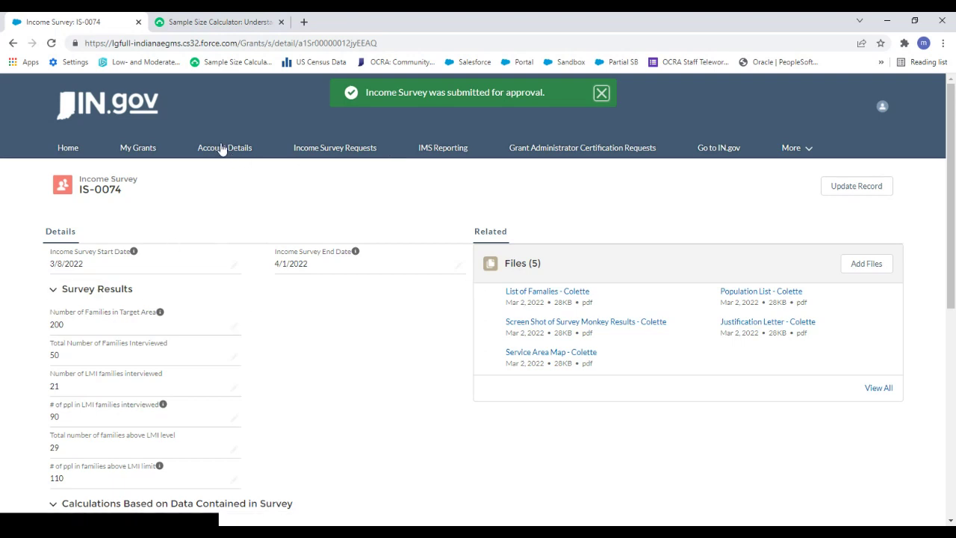
Step: Reopen the Colette survey from the income survey list and review its details, approval history and validity ending date
click(308, 151)
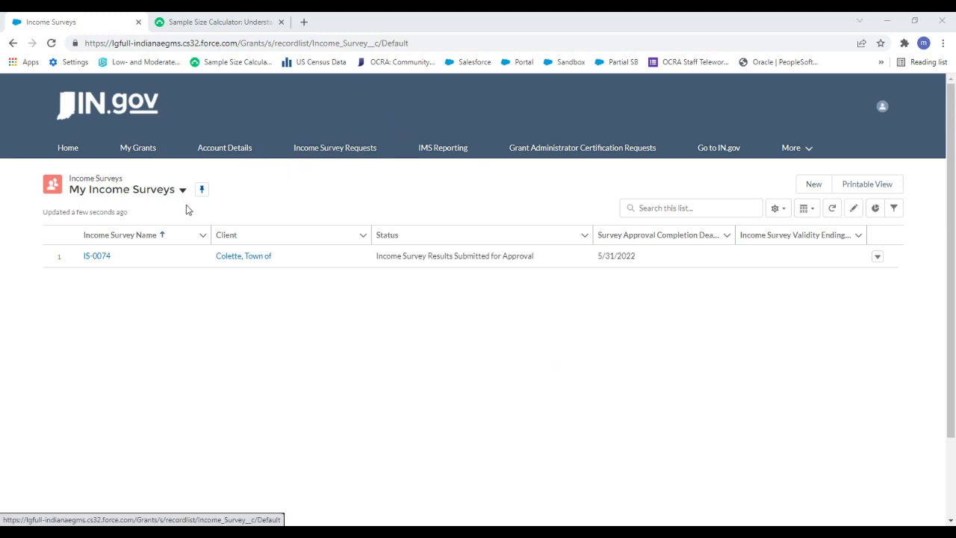
click(99, 258)
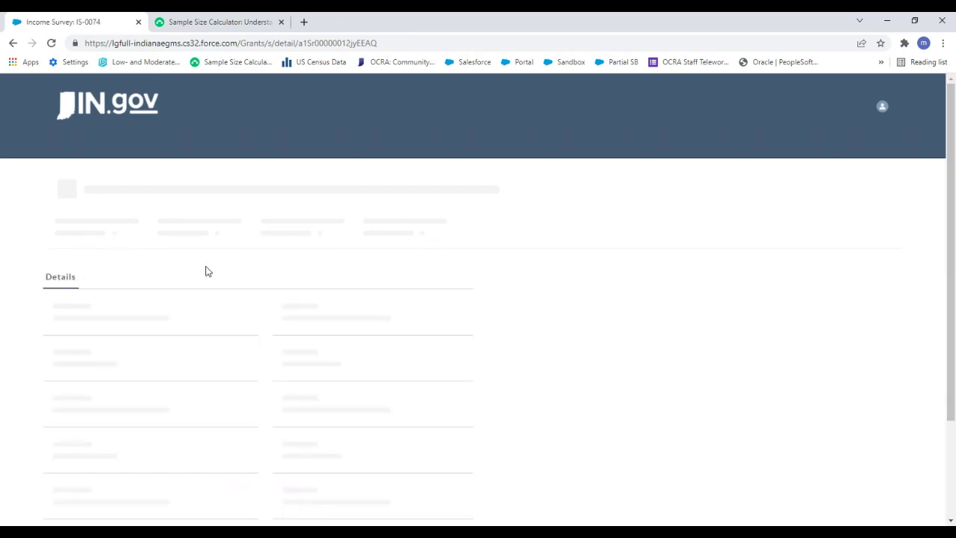
scroll(124, 368, down, 9)
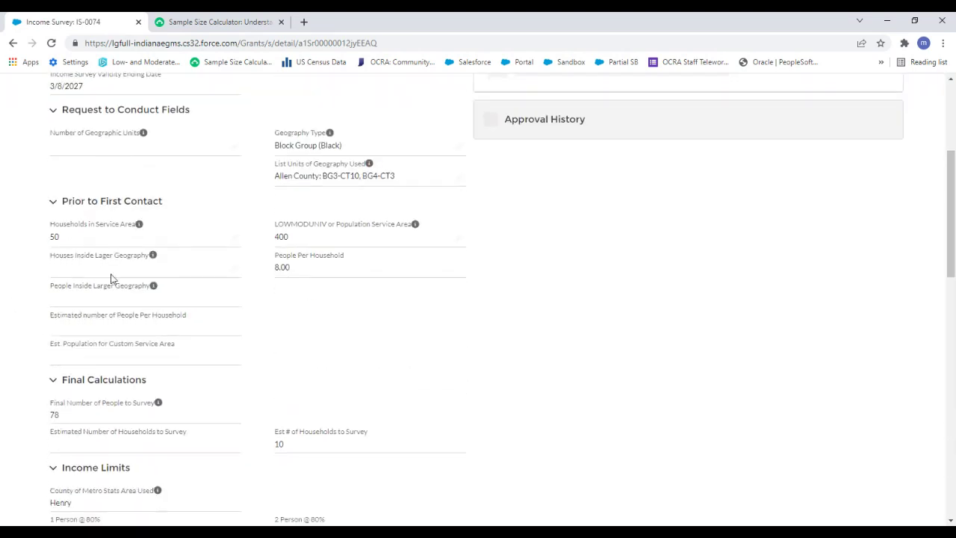
scroll(124, 368, down, 7)
scroll(181, 216, up, 9)
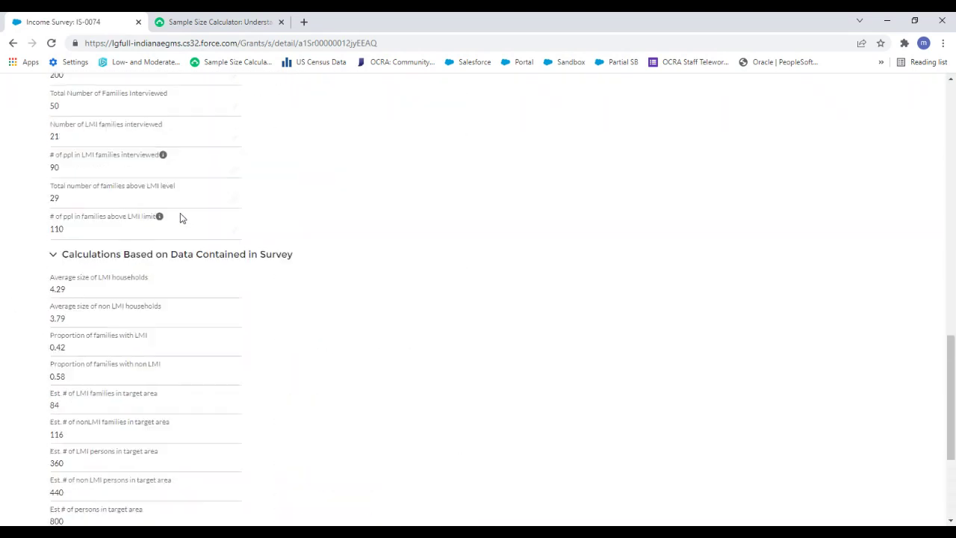
scroll(191, 415, up, 6)
scroll(413, 272, down, 5)
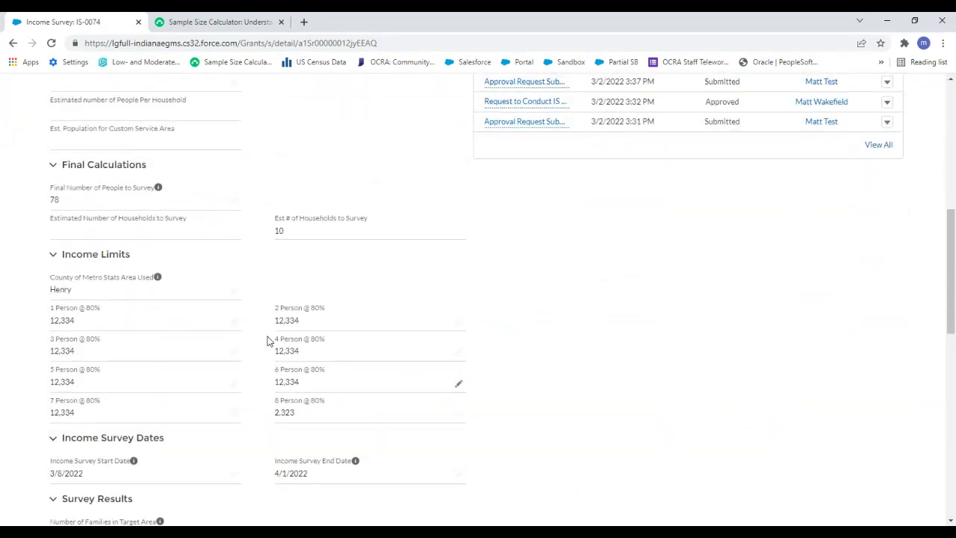
scroll(186, 308, up, 1)
scroll(224, 302, up, 4)
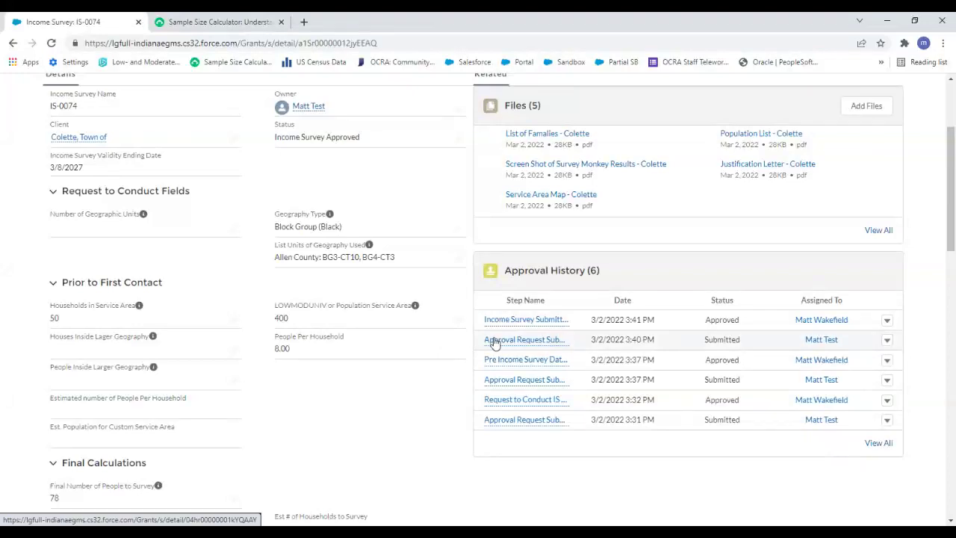
scroll(463, 431, up, 3)
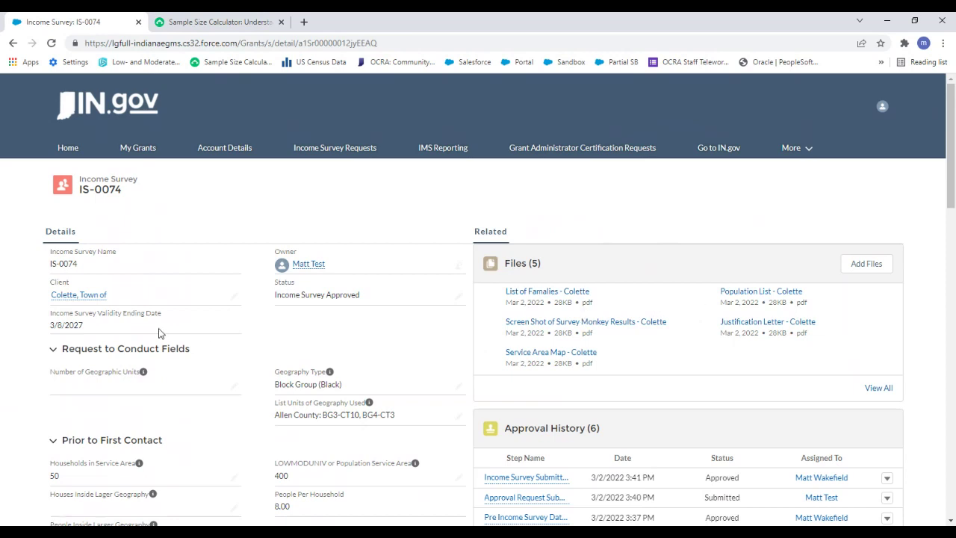
drag(52, 324, 84, 327)
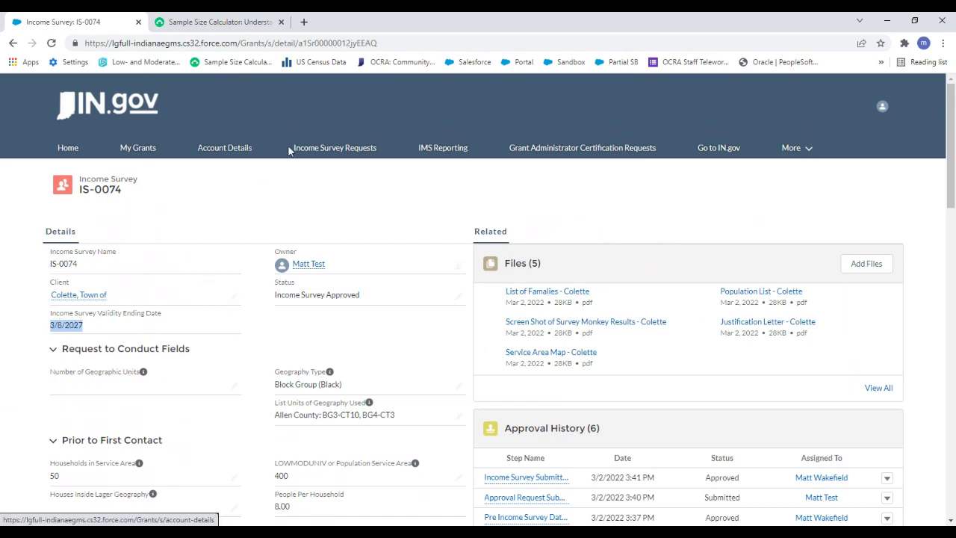
Step: Return to the income survey list and check the Colette survey's status and validity ending date
click(329, 151)
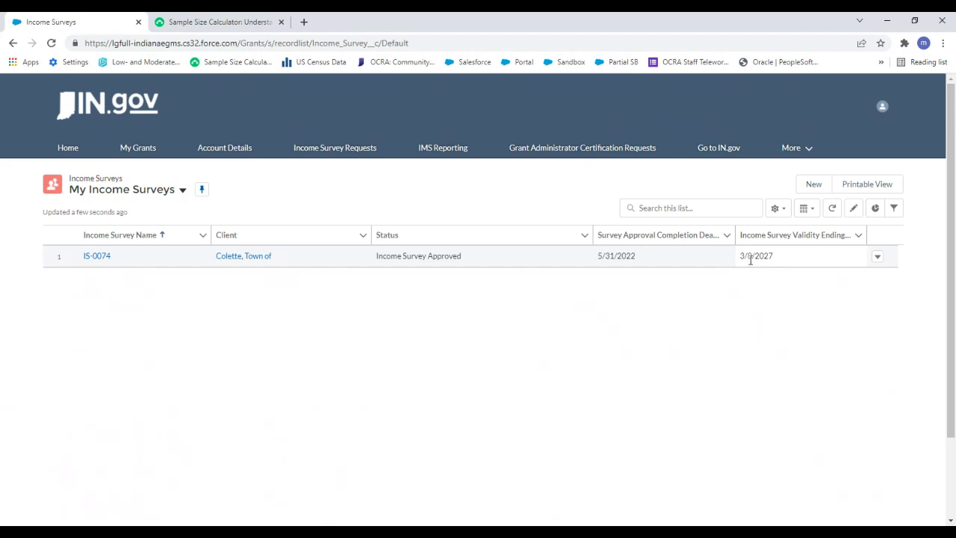
double_click(751, 257)
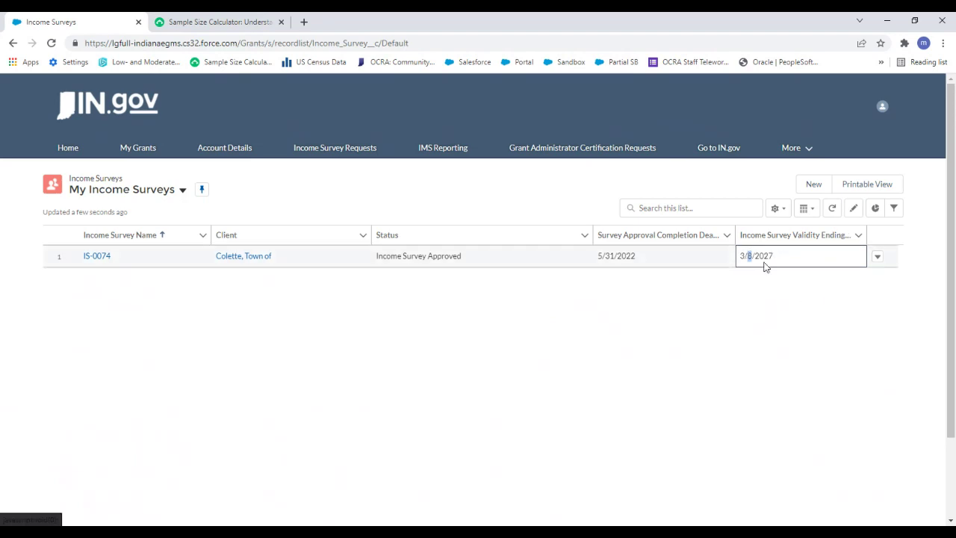
click(773, 324)
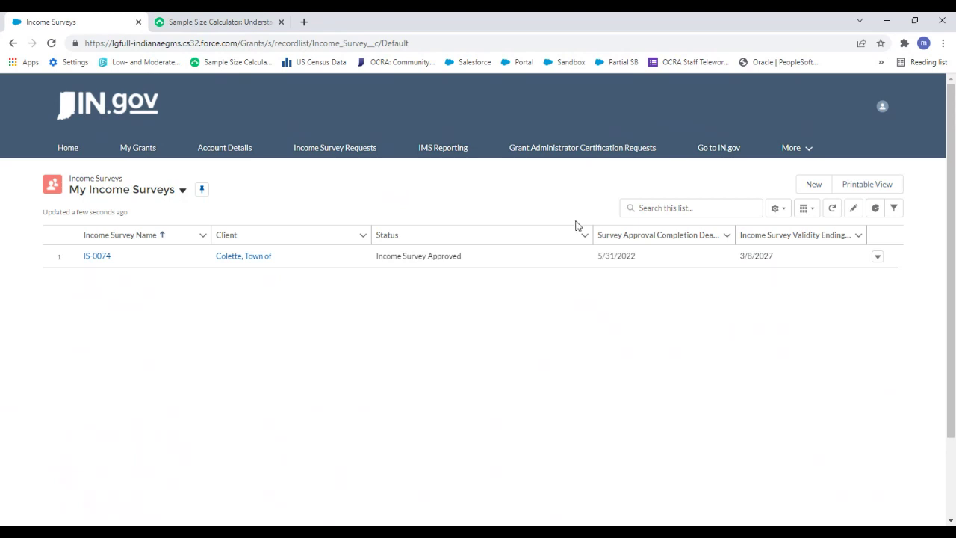
drag(740, 256, 787, 261)
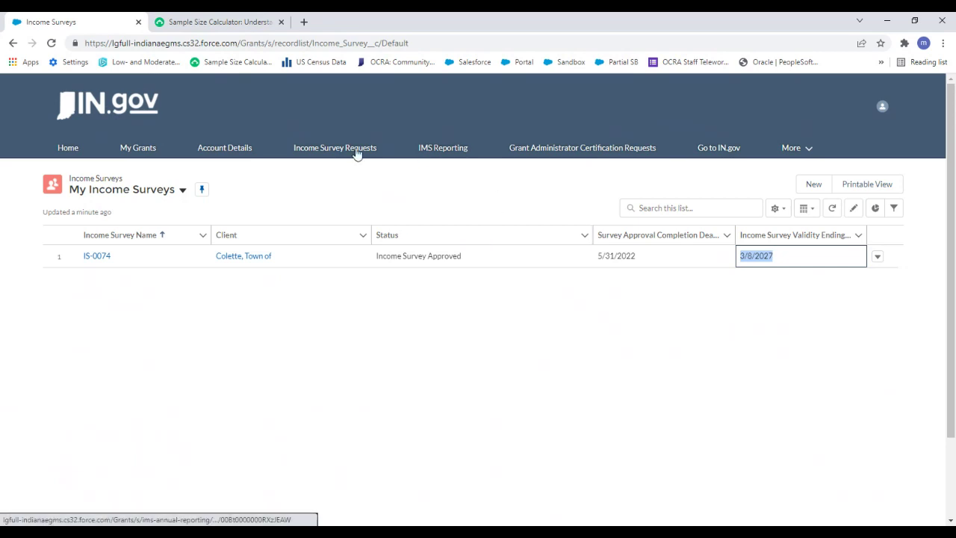
click(310, 152)
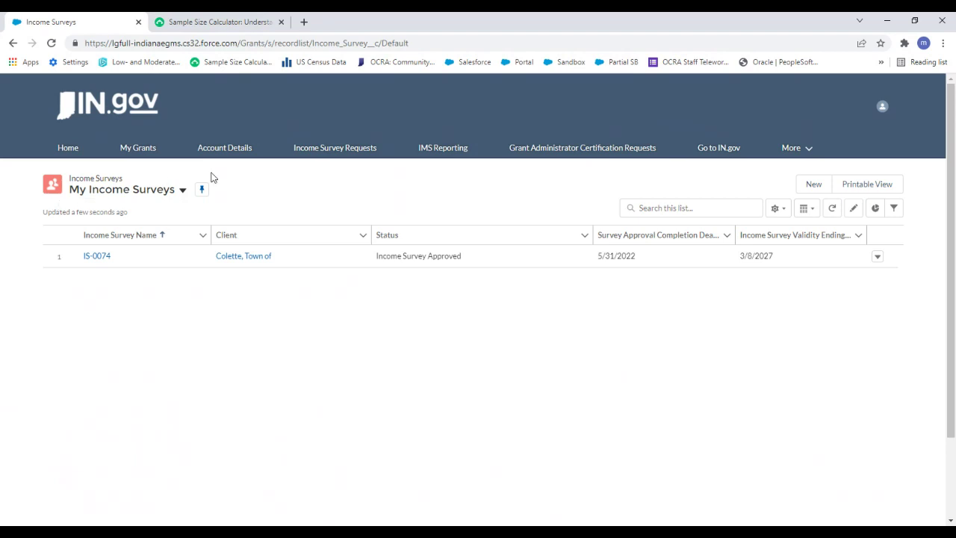